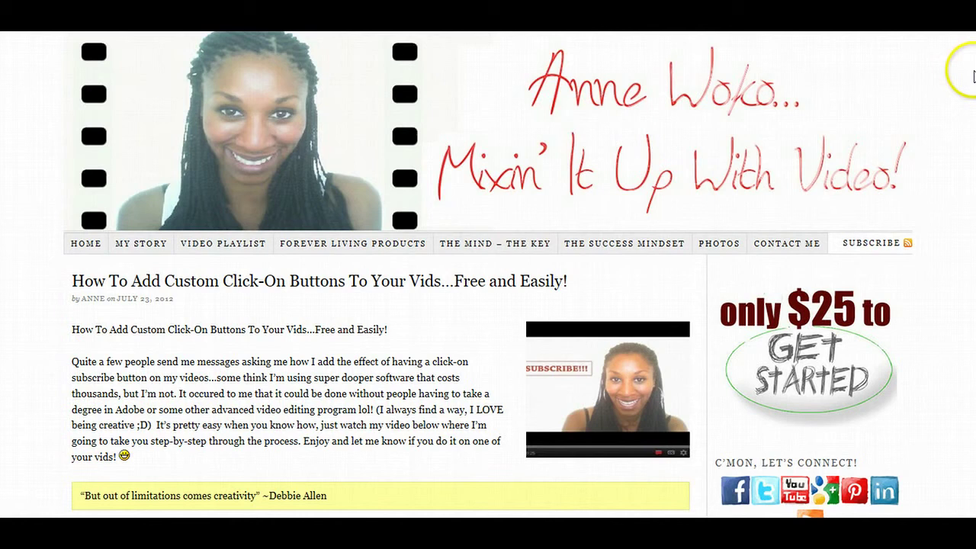
{"action": "scroll", "coordinate": [378, 274], "scroll_direction": "down", "scroll_amount": 15}
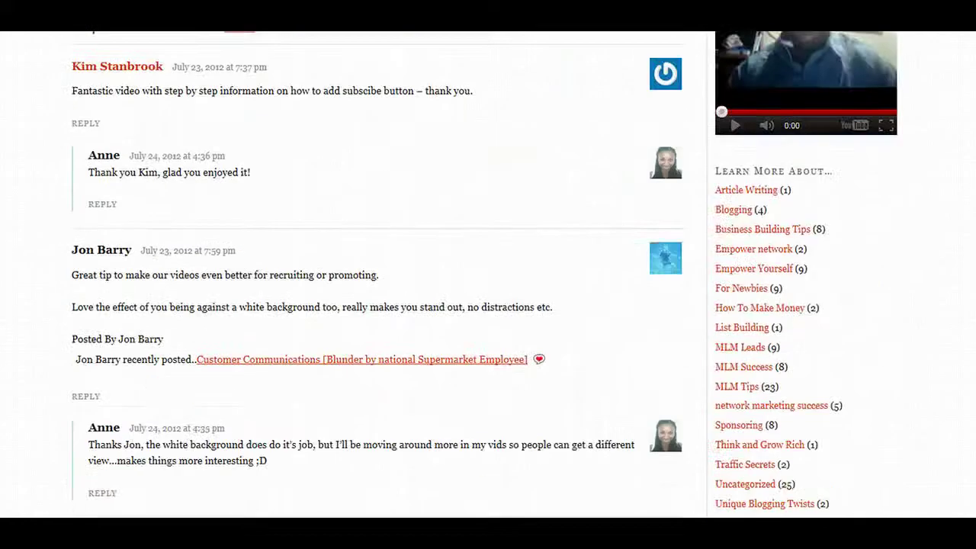
{"action": "scroll", "coordinate": [377, 274], "scroll_direction": "down", "scroll_amount": 5}
{"action": "scroll", "coordinate": [378, 274], "scroll_direction": "down", "scroll_amount": 5}
{"action": "scroll", "coordinate": [377, 275], "scroll_direction": "down", "scroll_amount": 5}
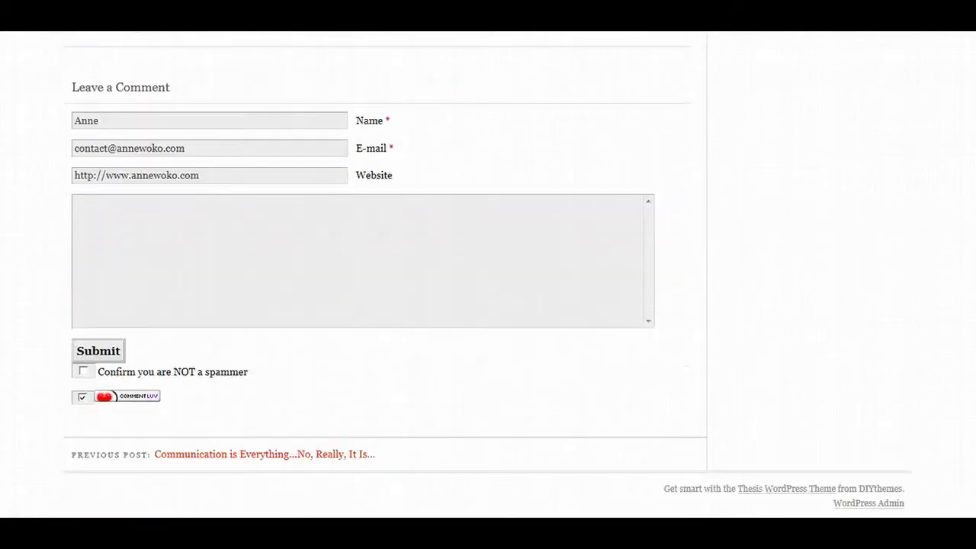
{"action": "left_click", "coordinate": [289, 170]}
{"action": "key", "text": "BackSpace"}
{"action": "key", "text": "BackSpace"}
{"action": "key", "text": "BackSpace"}
{"action": "key", "text": "BackSpace"}
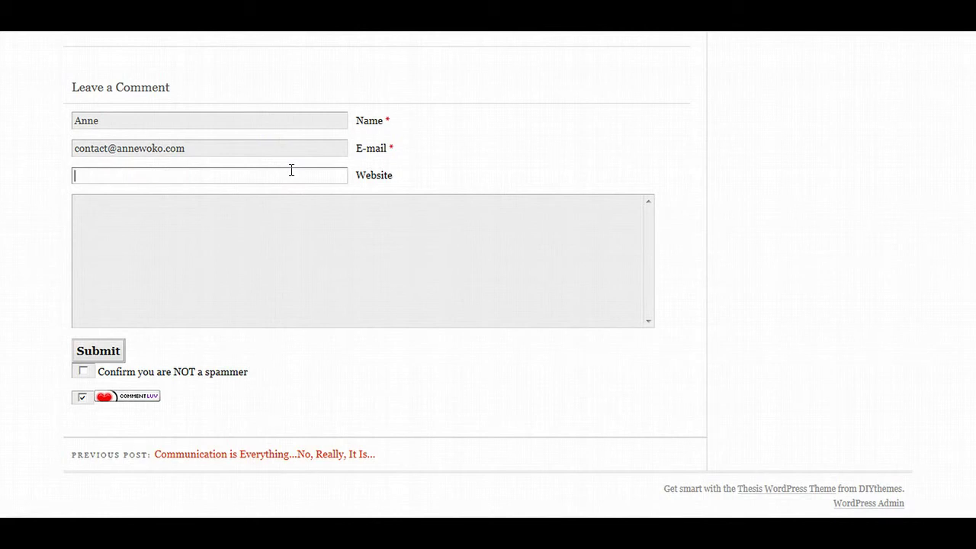
{"action": "left_click", "coordinate": [252, 148]}
{"action": "key", "text": "BackSpace"}
{"action": "key", "text": "BackSpace"}
{"action": "key", "text": "BackSpace"}
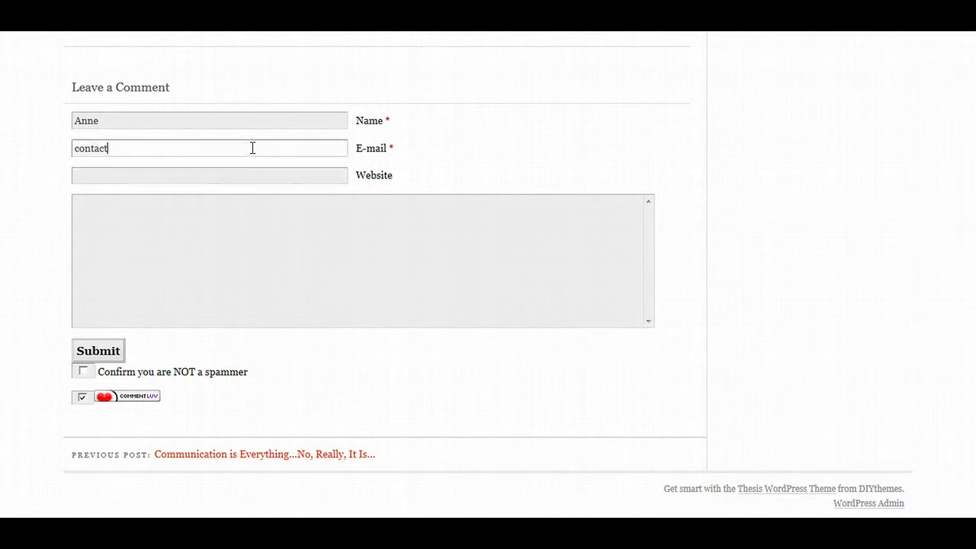
{"action": "key", "text": "BackSpace"}
{"action": "key", "text": "BackSpace"}
{"action": "key", "text": "BackSpace"}
{"action": "type", "text": "@annewoko"}
Enter the mlmmastermindhub.com website and submit the test comment TESTER
{"action": "left_click", "coordinate": [257, 217]}
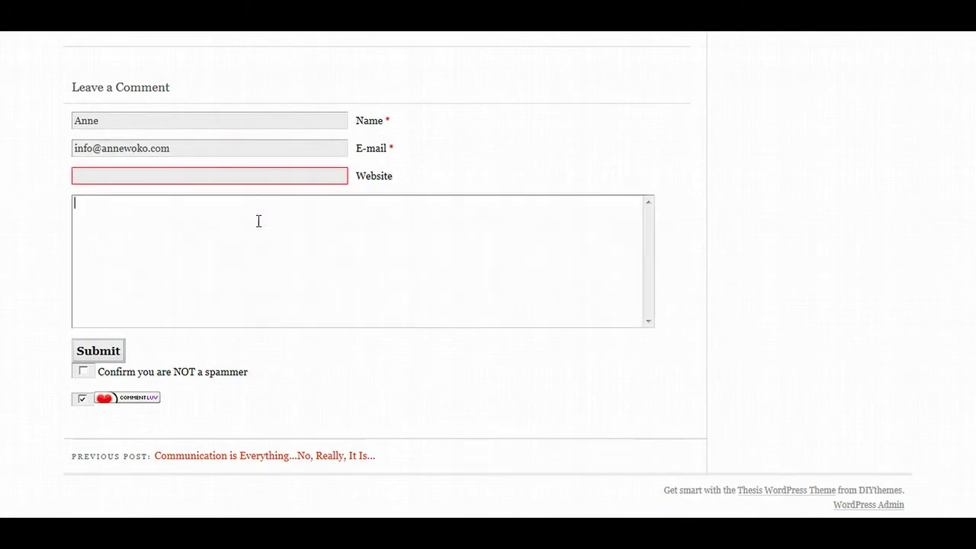
{"action": "left_click", "coordinate": [245, 177]}
{"action": "type", "text": "ttp://mlmmastermindhub.com"}
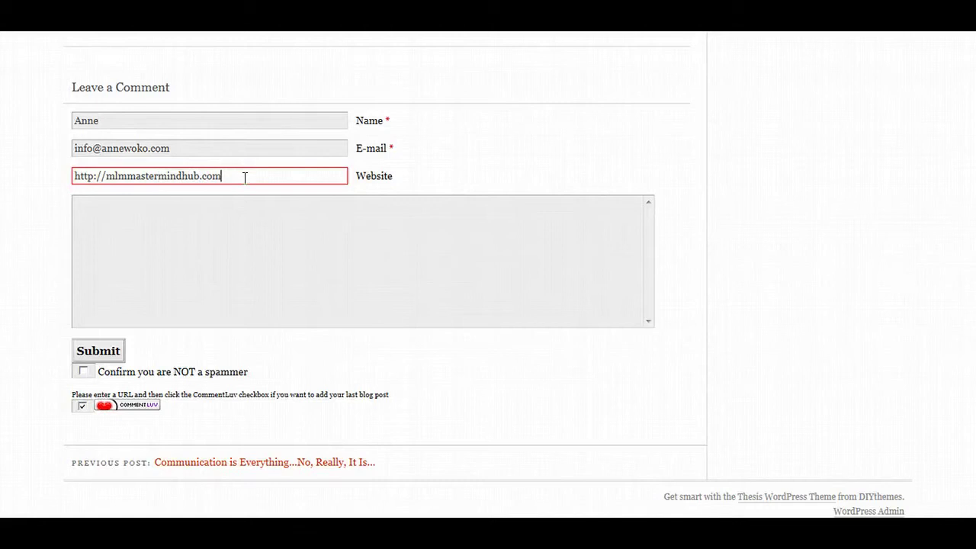
{"action": "left_click", "coordinate": [244, 209]}
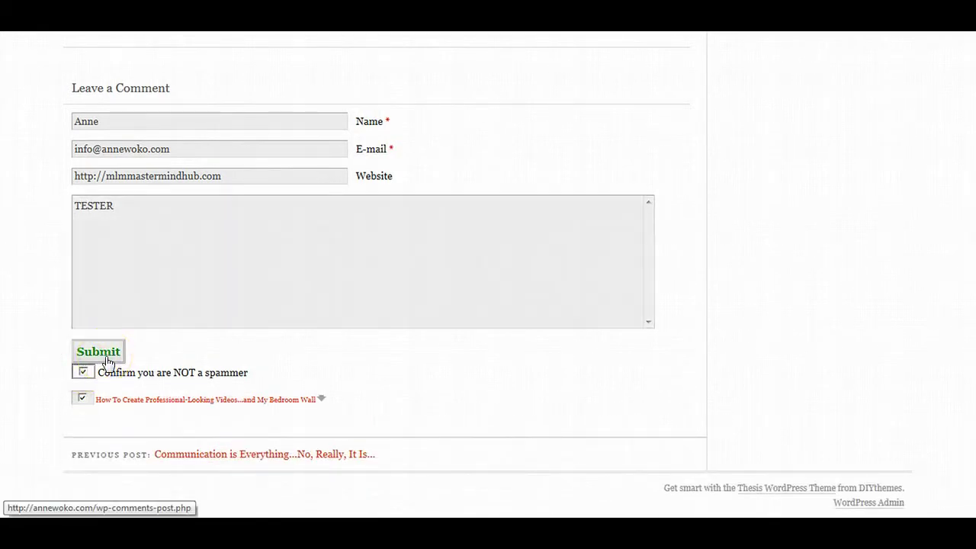
{"action": "left_click", "coordinate": [108, 362]}
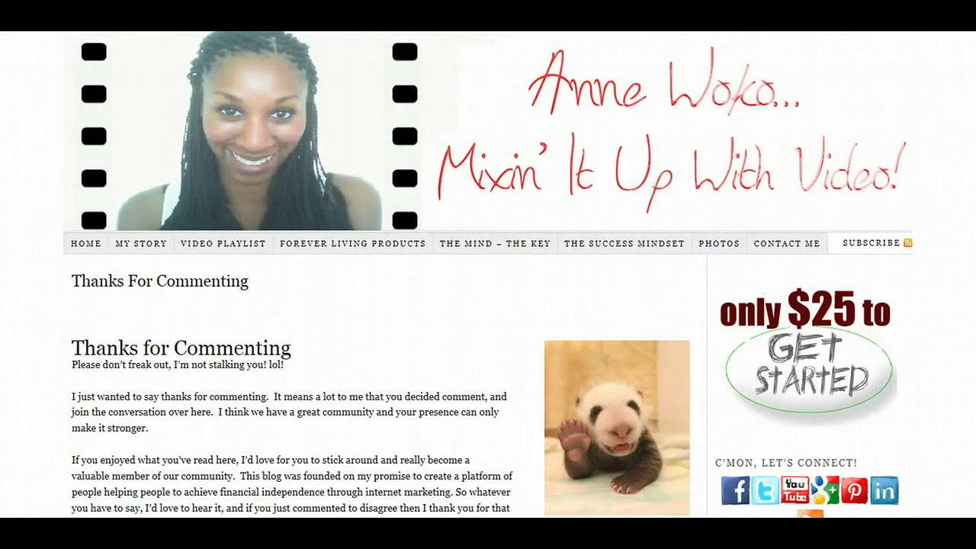
Scroll through the Thanks For Commenting page down to its follow links and back up
{"action": "scroll", "coordinate": [488, 275], "scroll_direction": "down", "scroll_amount": 2}
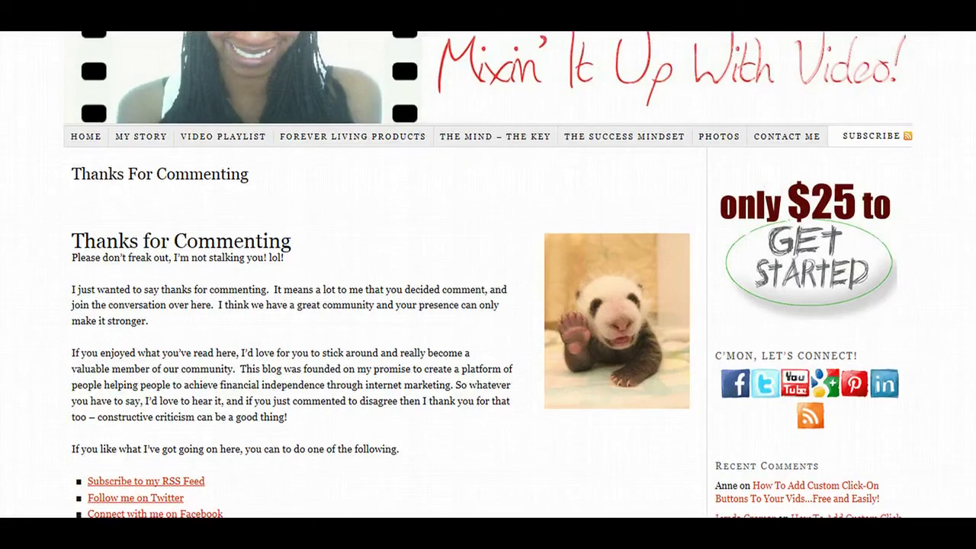
{"action": "scroll", "coordinate": [488, 275], "scroll_direction": "down", "scroll_amount": 2}
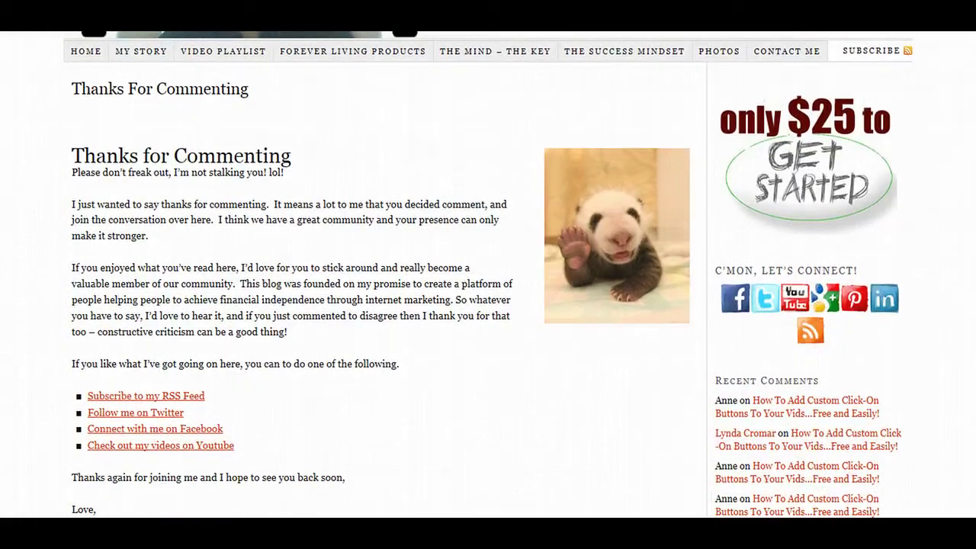
{"action": "scroll", "coordinate": [488, 274], "scroll_direction": "down", "scroll_amount": 1}
{"action": "scroll", "coordinate": [488, 274], "scroll_direction": "down", "scroll_amount": 1}
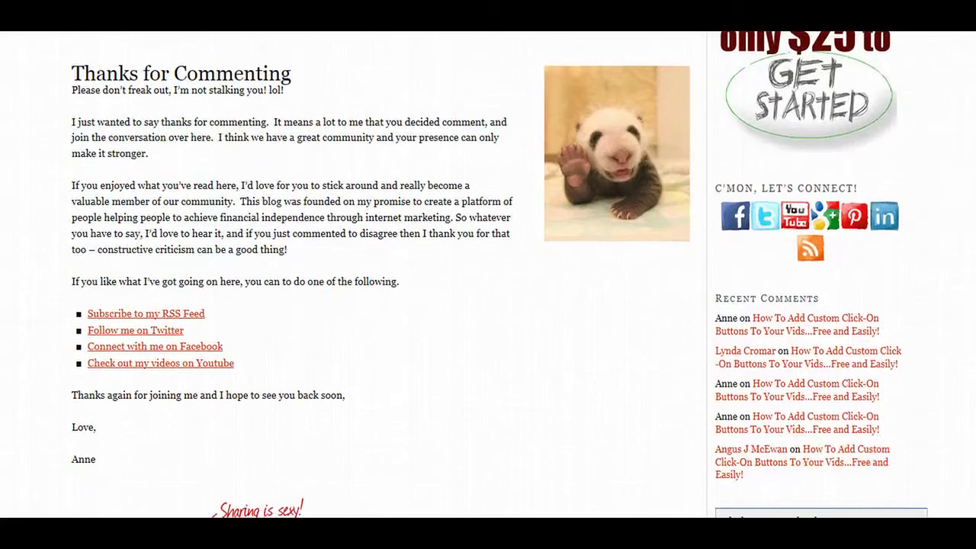
{"action": "scroll", "coordinate": [488, 274], "scroll_direction": "down", "scroll_amount": 1}
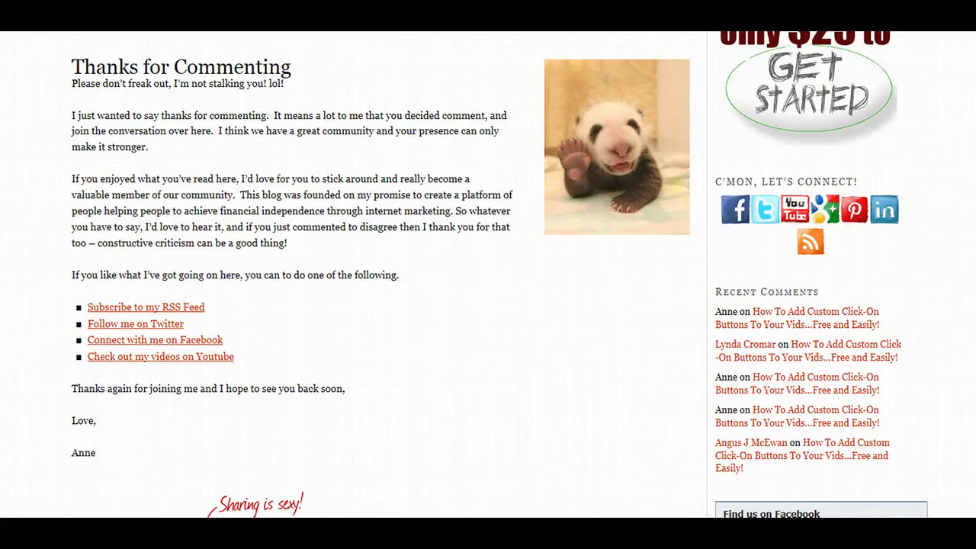
{"action": "scroll", "coordinate": [488, 275], "scroll_direction": "down", "scroll_amount": 5}
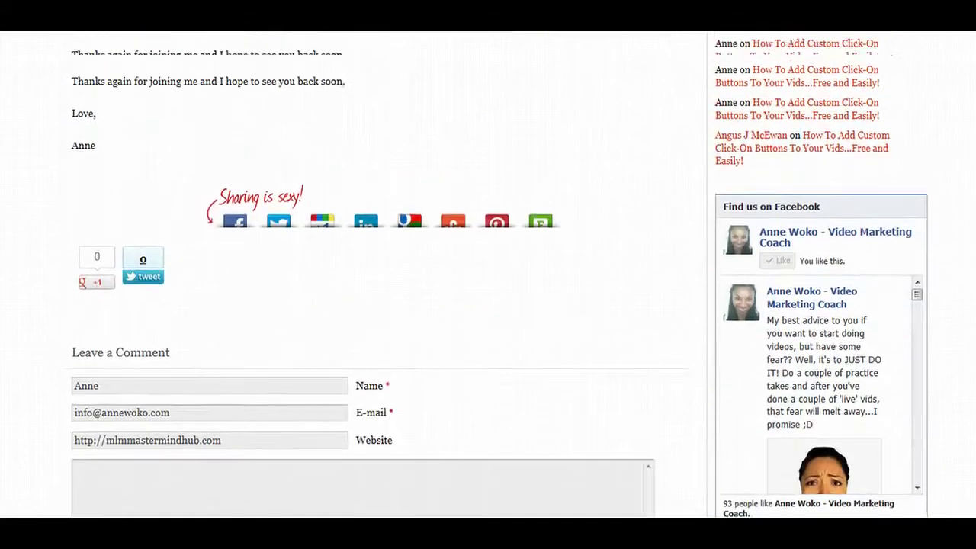
{"action": "scroll", "coordinate": [488, 274], "scroll_direction": "up", "scroll_amount": 5}
{"action": "scroll", "coordinate": [488, 275], "scroll_direction": "up", "scroll_amount": 3}
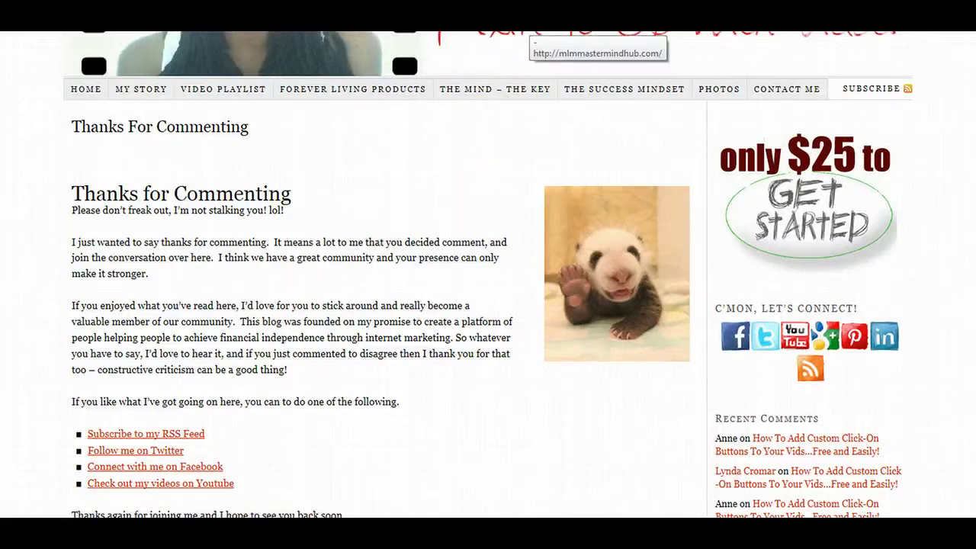
Go to the mlmmastermindhub.com dashboard and open Plugins > Add New
{"action": "left_click", "coordinate": [524, 36]}
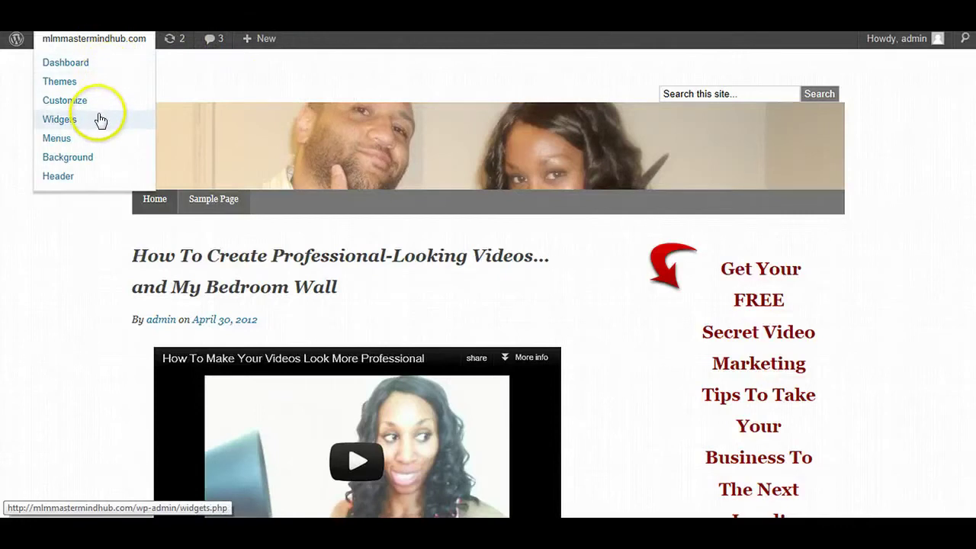
{"action": "mouse_move", "coordinate": [52, 284]}
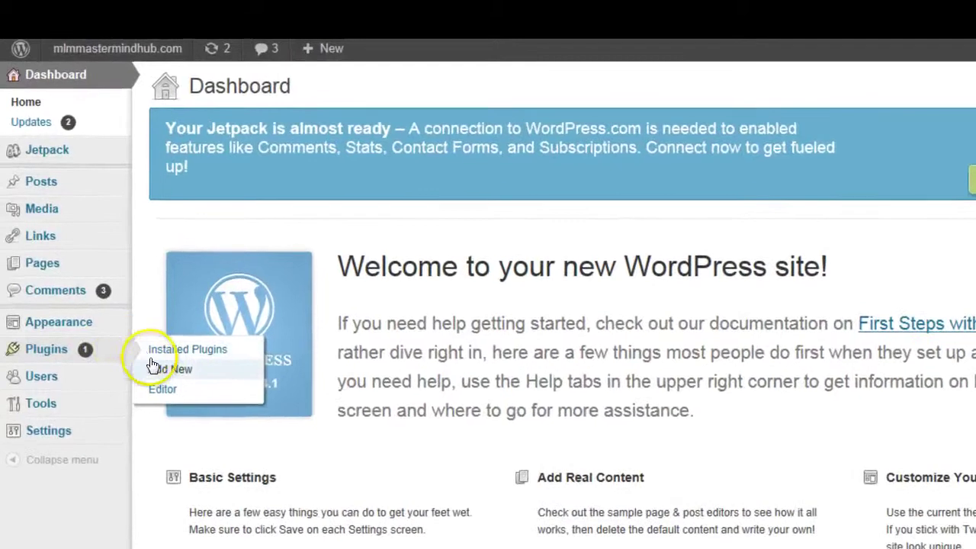
{"action": "left_click", "coordinate": [152, 368]}
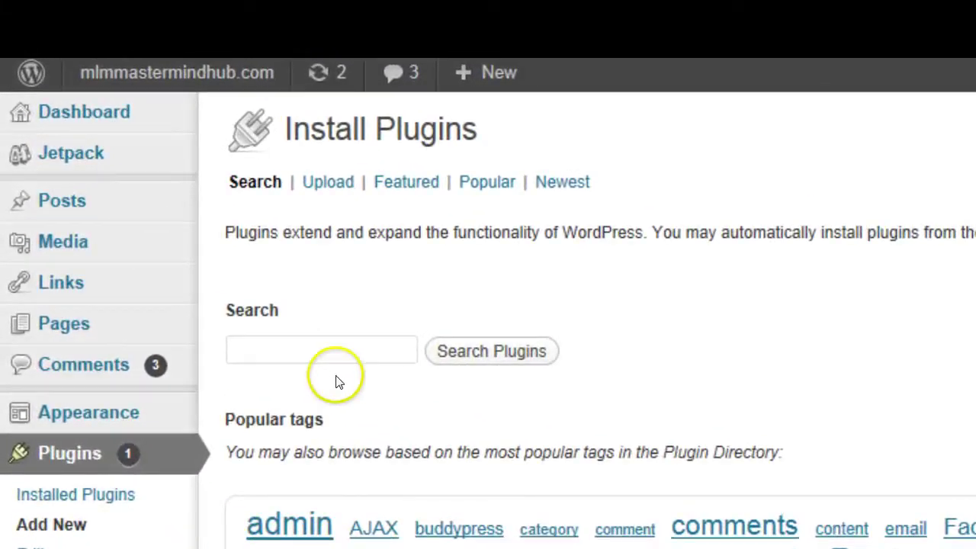
Search plugins for 'comment redirect' and install Comment Redirect 1.1, confirming with OK
{"action": "left_click", "coordinate": [337, 349]}
{"action": "type", "text": "co"}
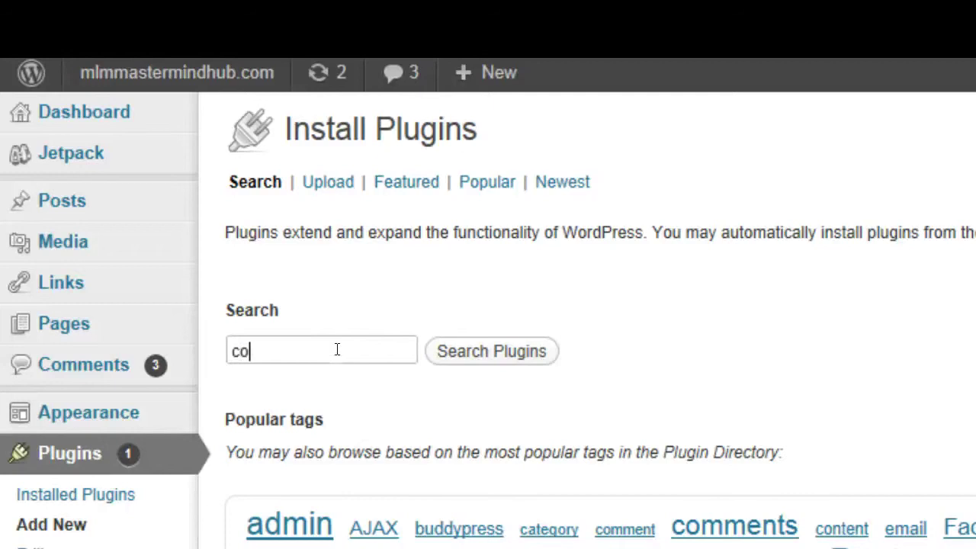
{"action": "type", "text": "mment red"}
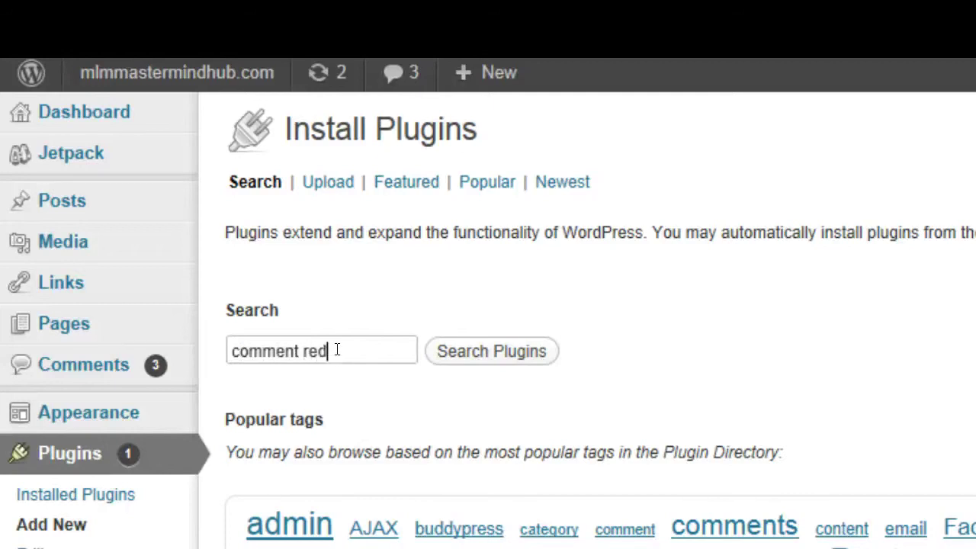
{"action": "type", "text": "irect"}
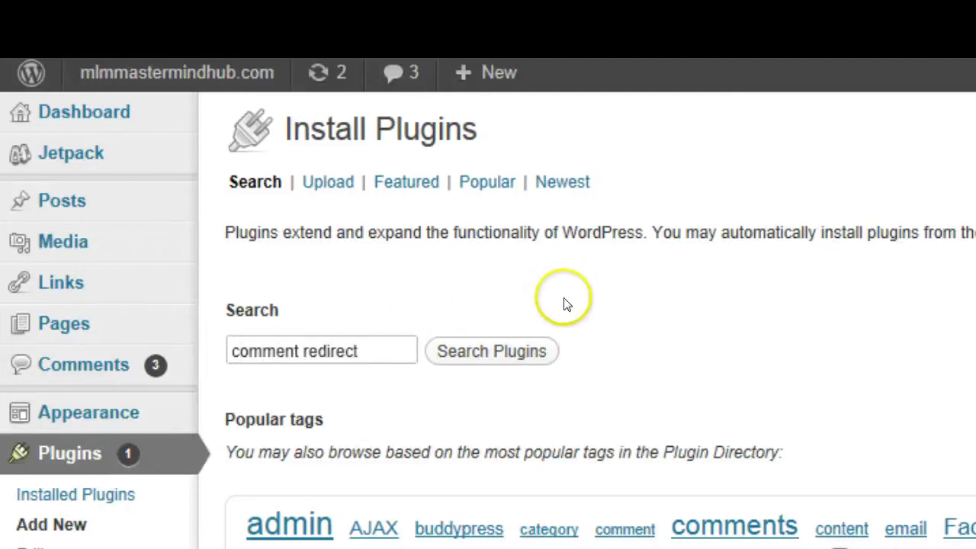
{"action": "left_click", "coordinate": [526, 348]}
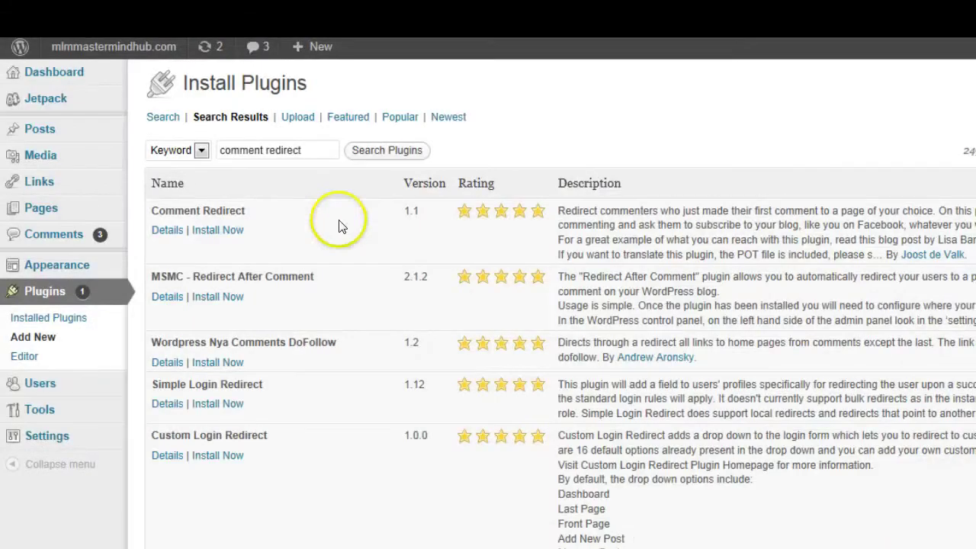
{"action": "left_click", "coordinate": [234, 232]}
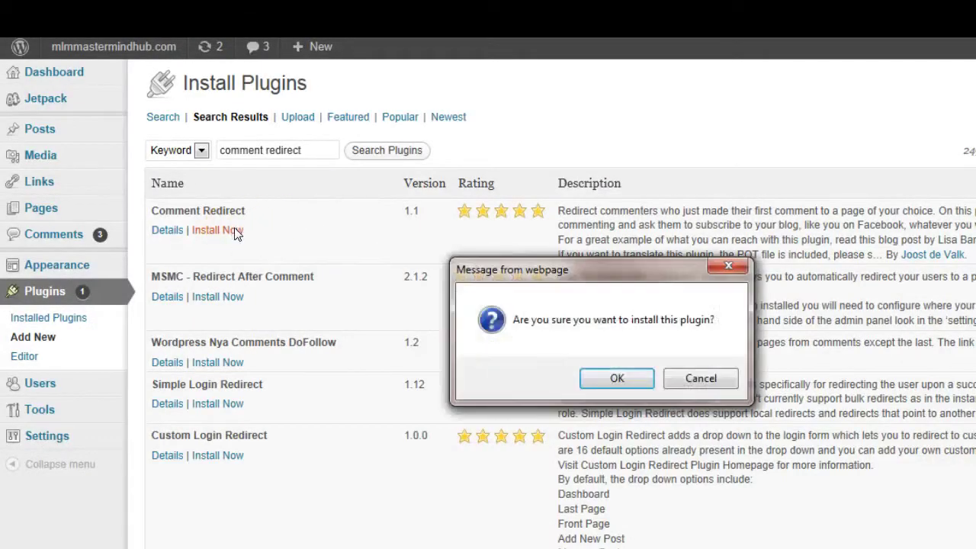
{"action": "left_click", "coordinate": [601, 379]}
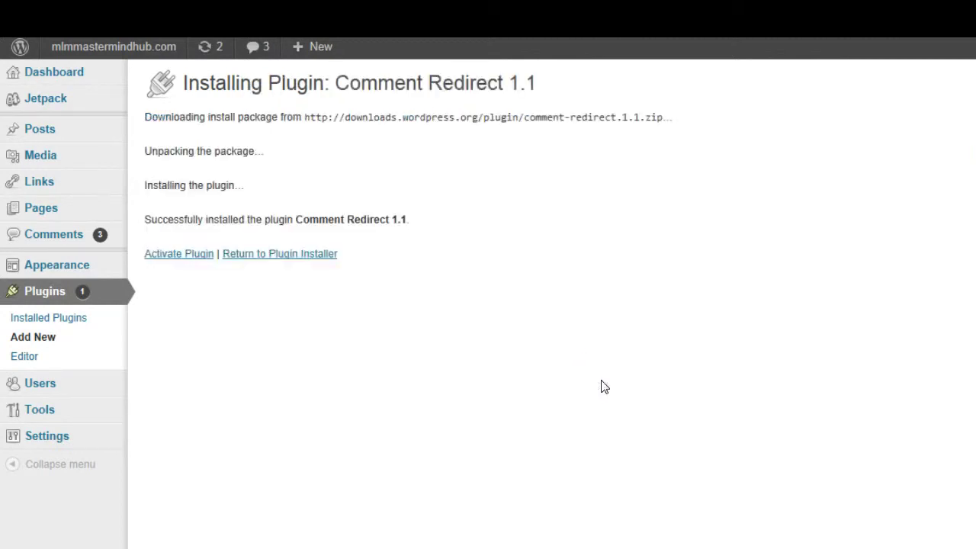
Activate Comment Redirect and check its settings, leaving Sample Page as the redirect target
{"action": "left_click", "coordinate": [195, 263]}
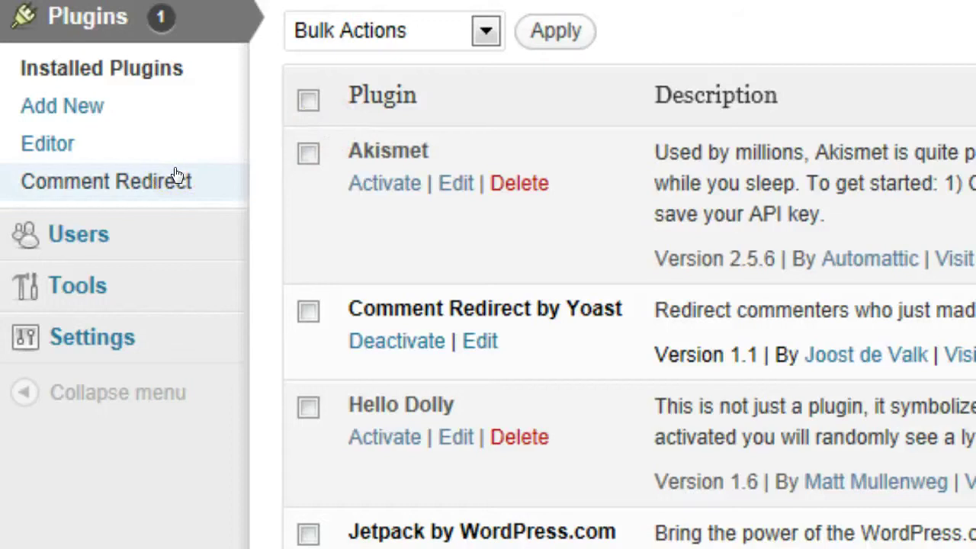
{"action": "left_click", "coordinate": [175, 176]}
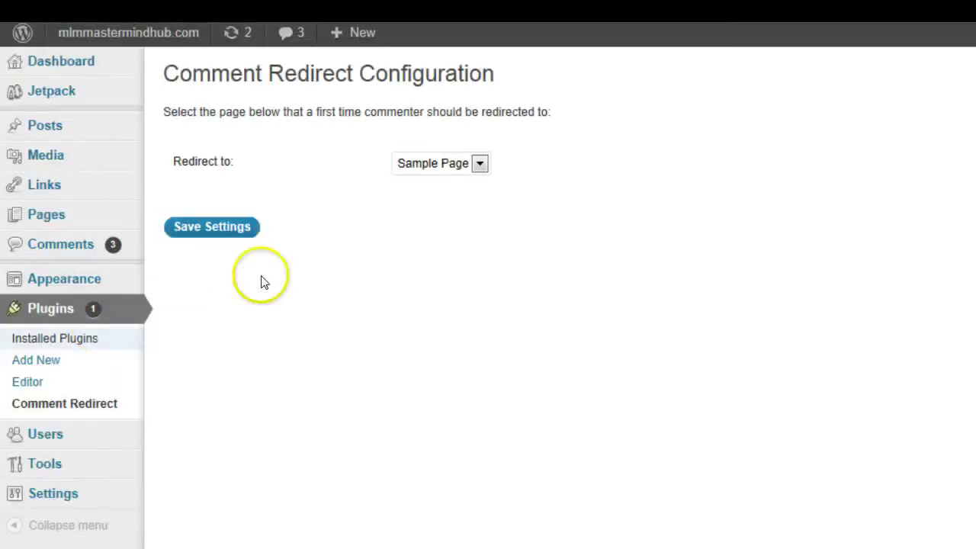
{"action": "left_click", "coordinate": [480, 164]}
{"action": "left_click", "coordinate": [482, 163]}
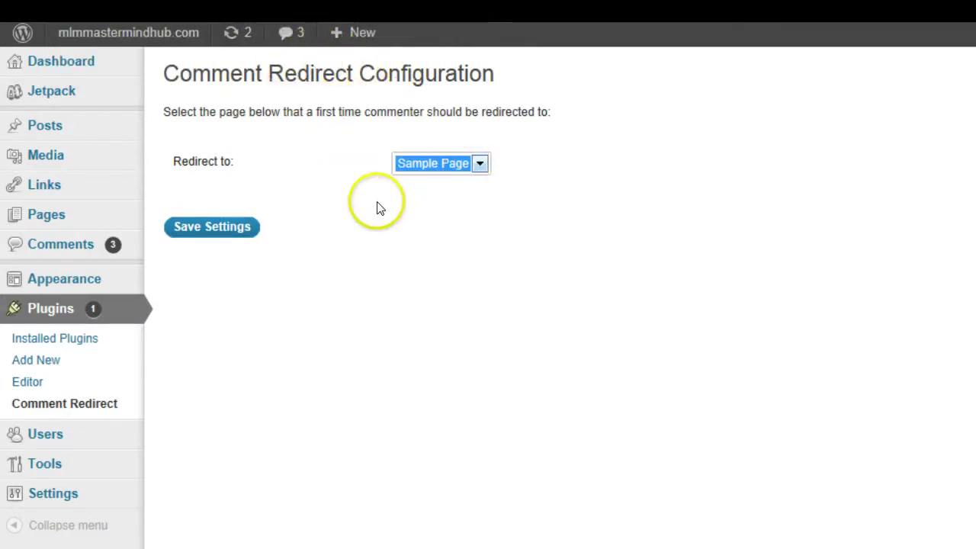
{"action": "left_click", "coordinate": [204, 192]}
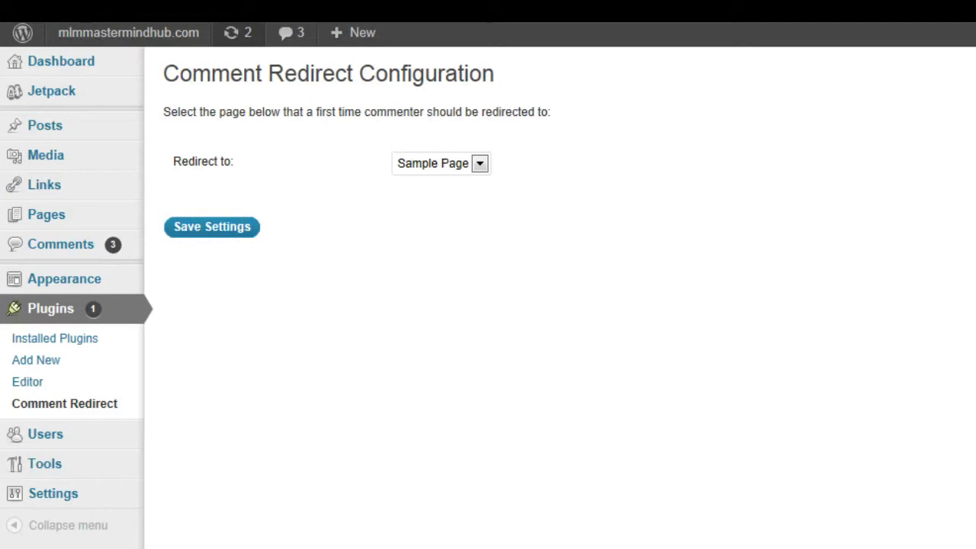
Create a new page titled 'Thank You Page' and publish it
{"action": "left_click", "coordinate": [349, 33]}
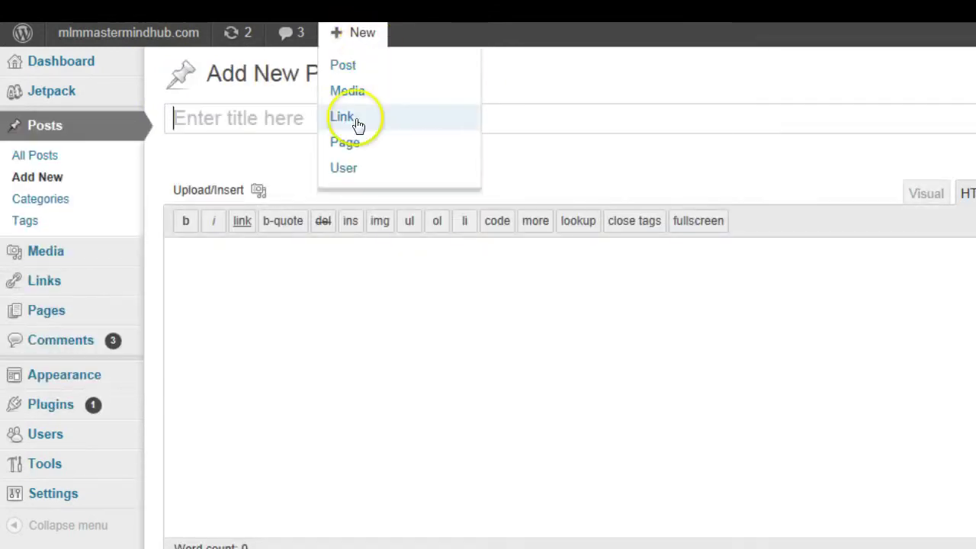
{"action": "left_click", "coordinate": [356, 143]}
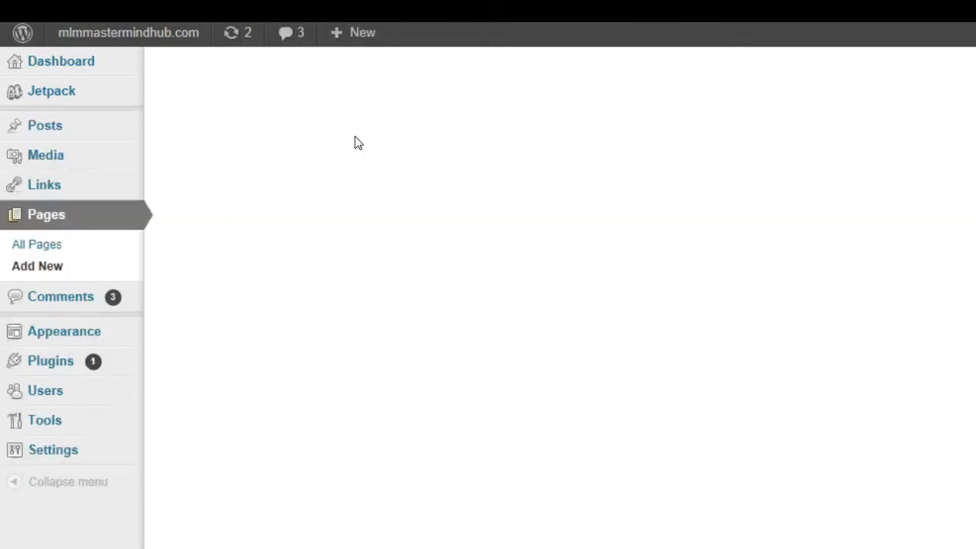
{"action": "left_click", "coordinate": [356, 124]}
{"action": "type", "text": "T"}
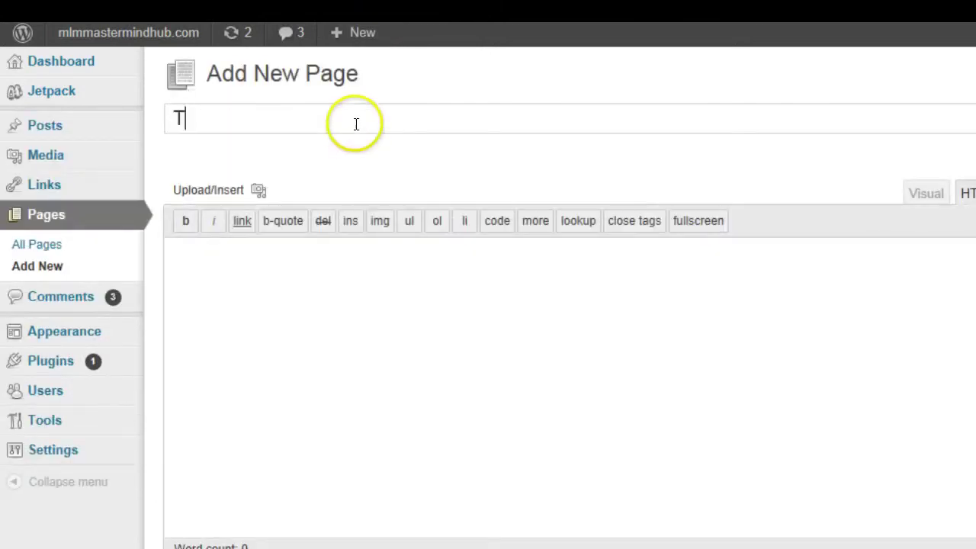
{"action": "type", "text": "hank Y"}
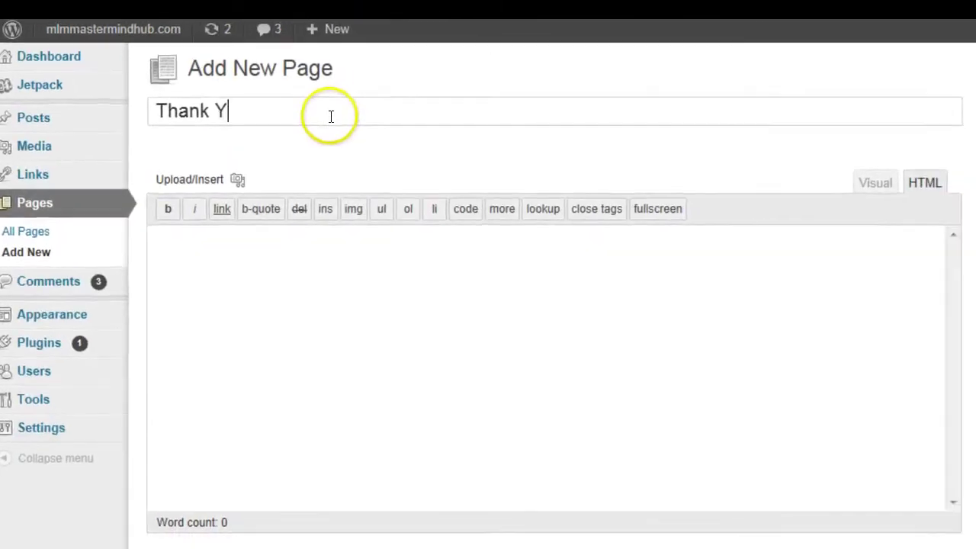
{"action": "type", "text": "ou Pa"}
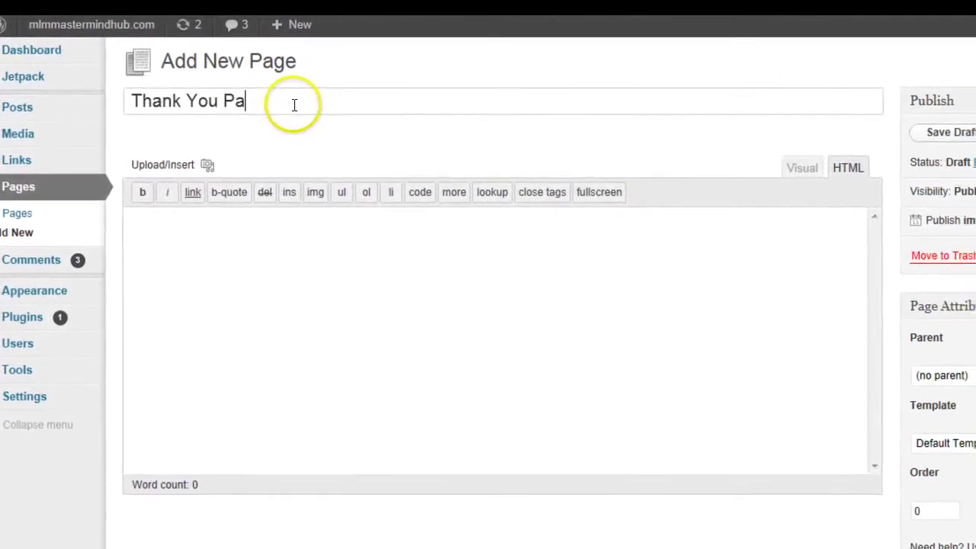
{"action": "type", "text": "ge"}
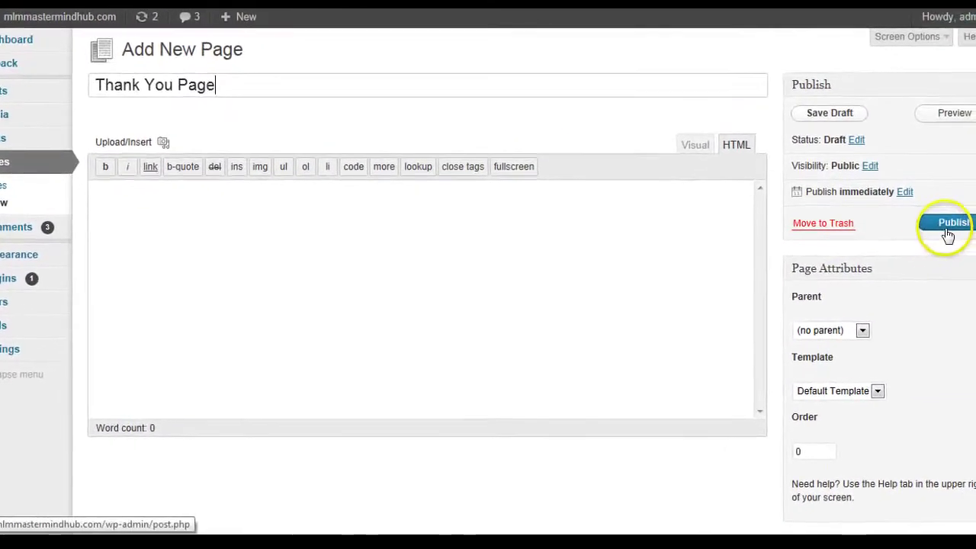
{"action": "left_click", "coordinate": [946, 231]}
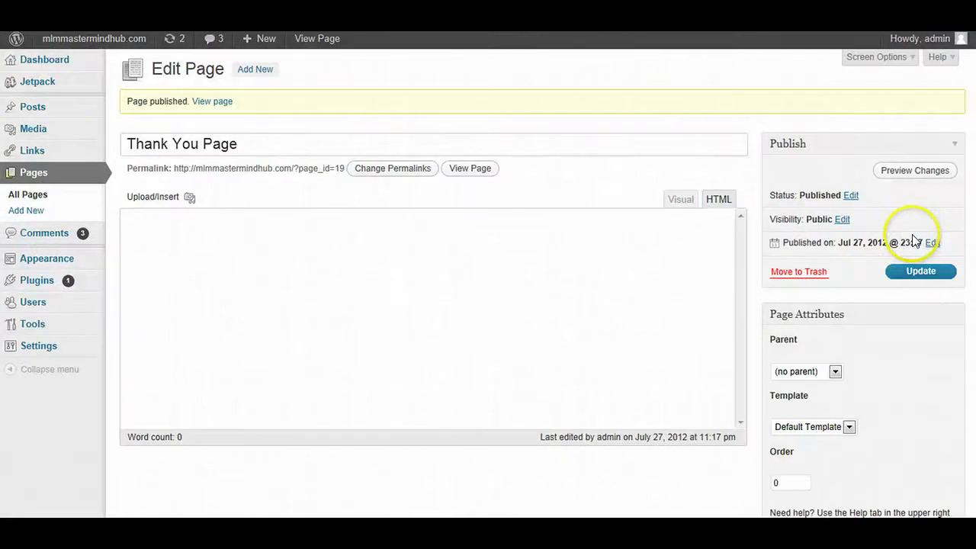
View the live site, then return to the dashboard and go to Appearance > Themes
{"action": "left_click", "coordinate": [124, 44]}
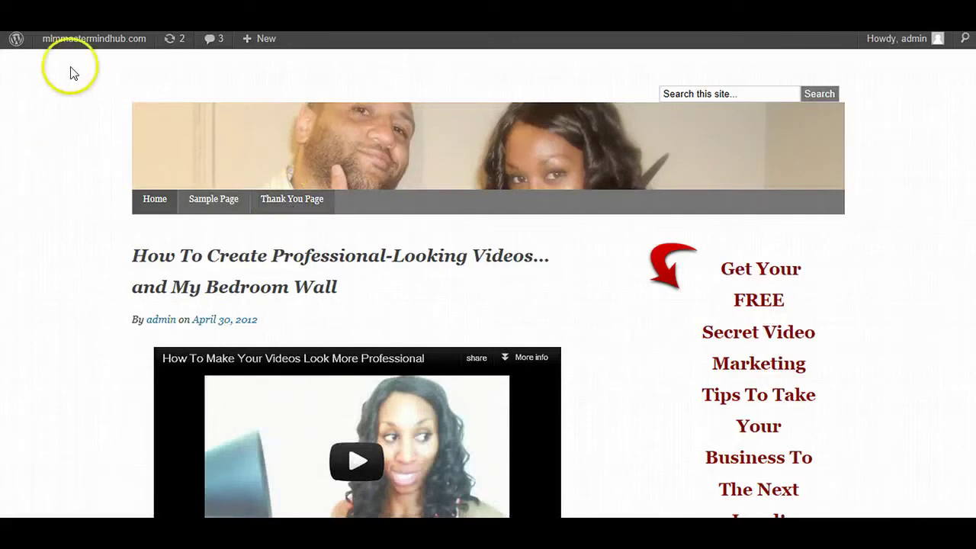
{"action": "mouse_move", "coordinate": [94, 38]}
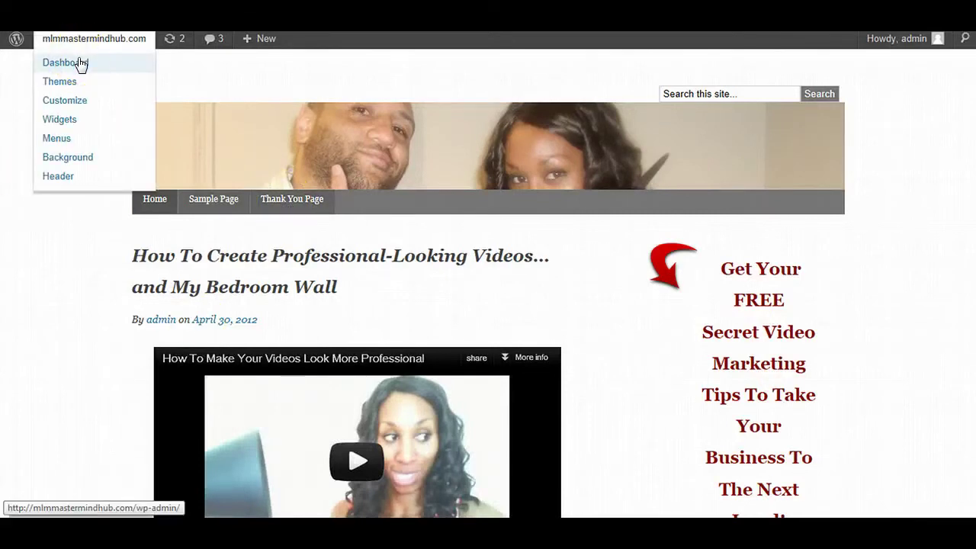
{"action": "left_click", "coordinate": [80, 64]}
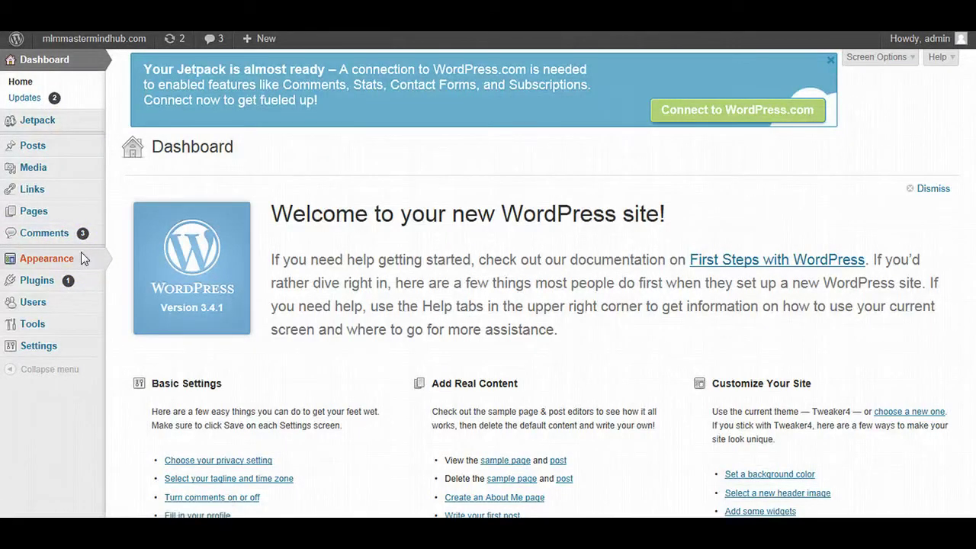
{"action": "left_click", "coordinate": [81, 255]}
{"action": "mouse_move", "coordinate": [38, 360]}
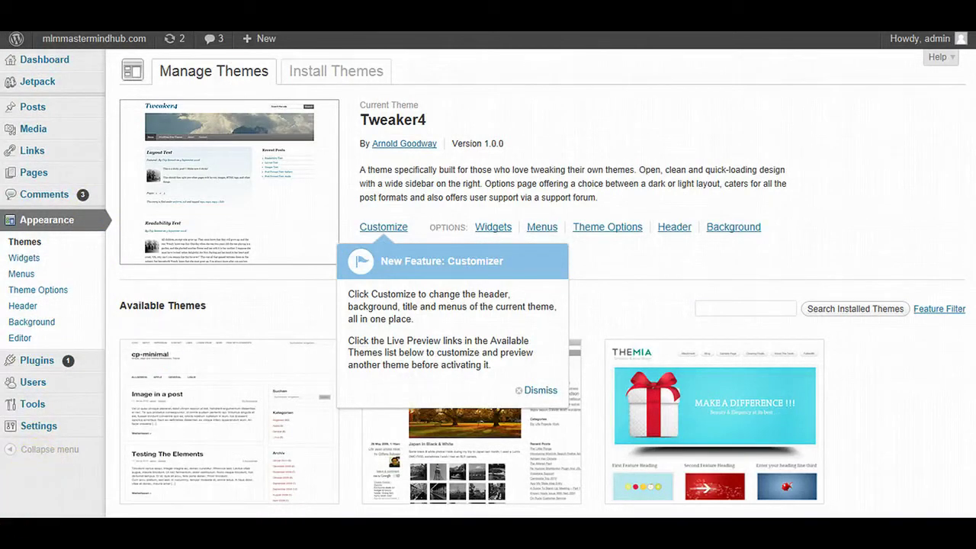
Set Comment Redirect's target to Thank You Page and save the settings
{"action": "left_click", "coordinate": [84, 243]}
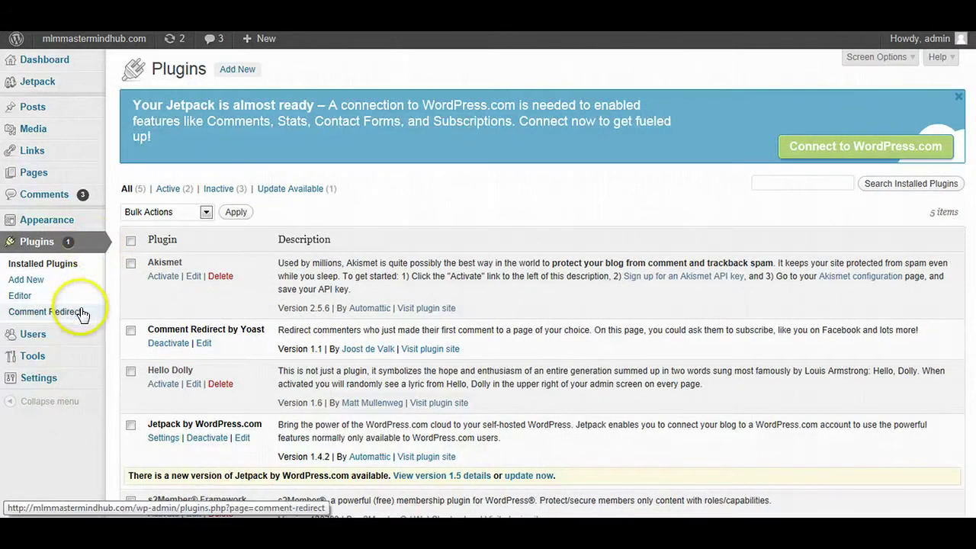
{"action": "left_click", "coordinate": [83, 313]}
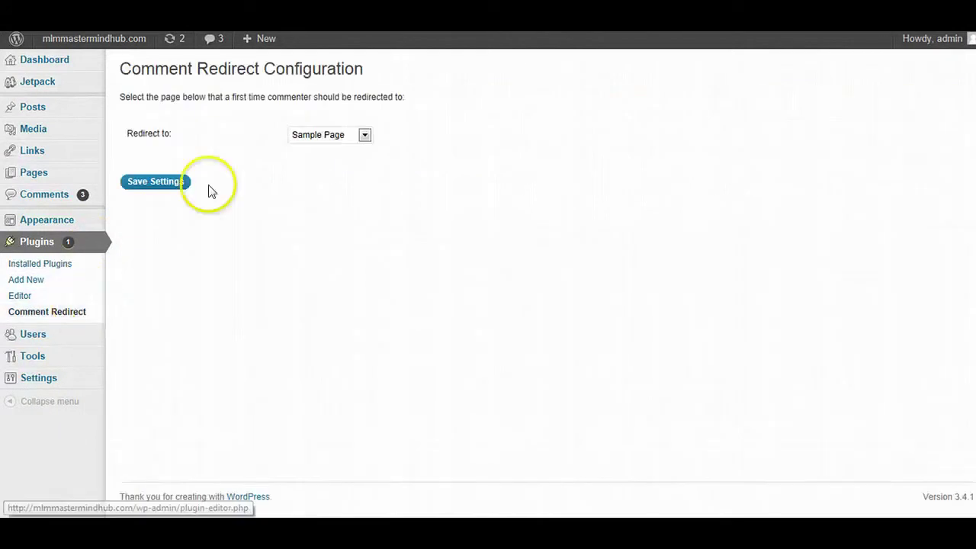
{"action": "left_click", "coordinate": [364, 136]}
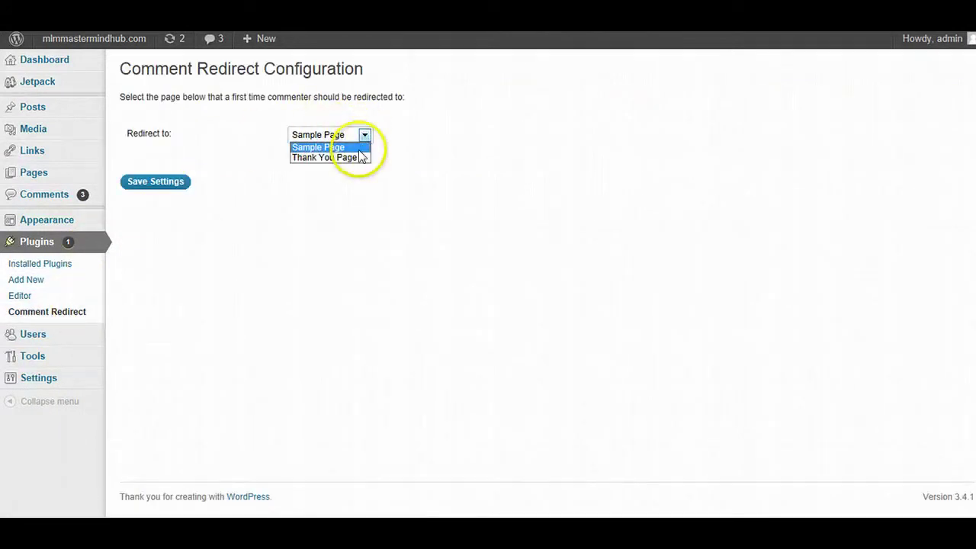
{"action": "left_click", "coordinate": [359, 158]}
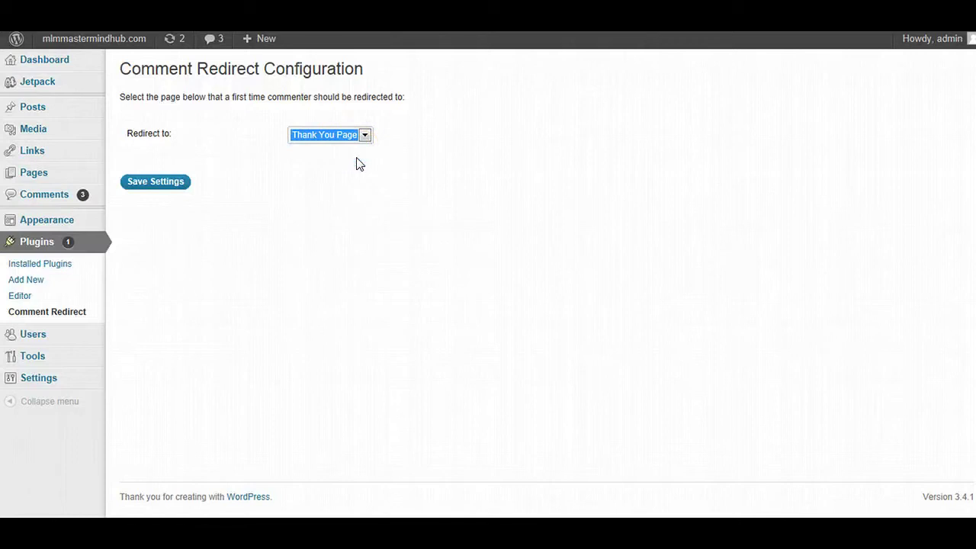
{"action": "left_click", "coordinate": [407, 100]}
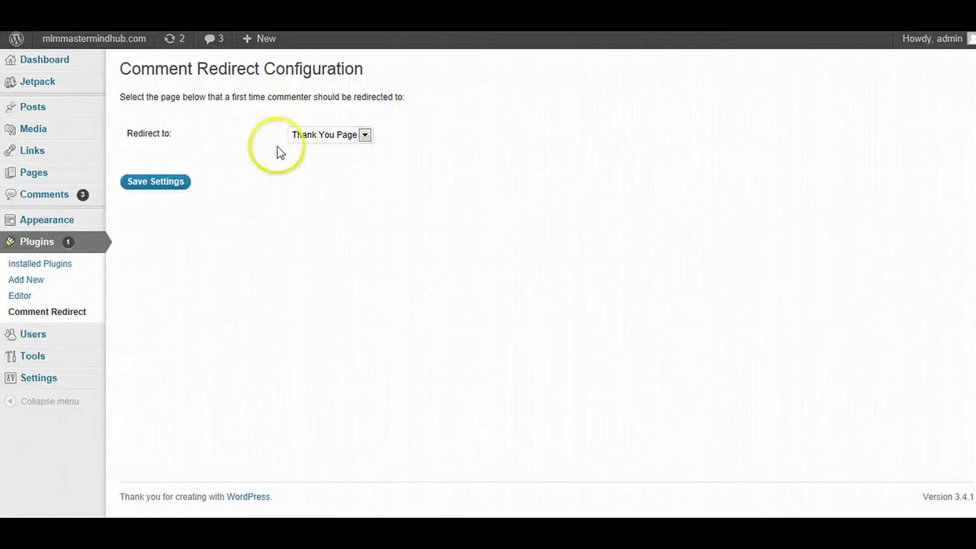
{"action": "left_click", "coordinate": [189, 181]}
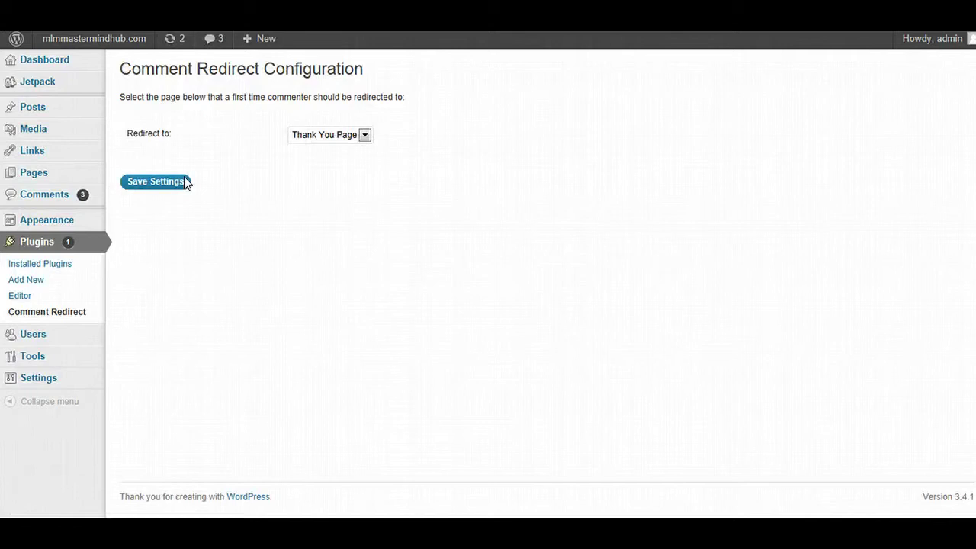
{"action": "left_click", "coordinate": [282, 211]}
{"action": "left_click", "coordinate": [111, 38]}
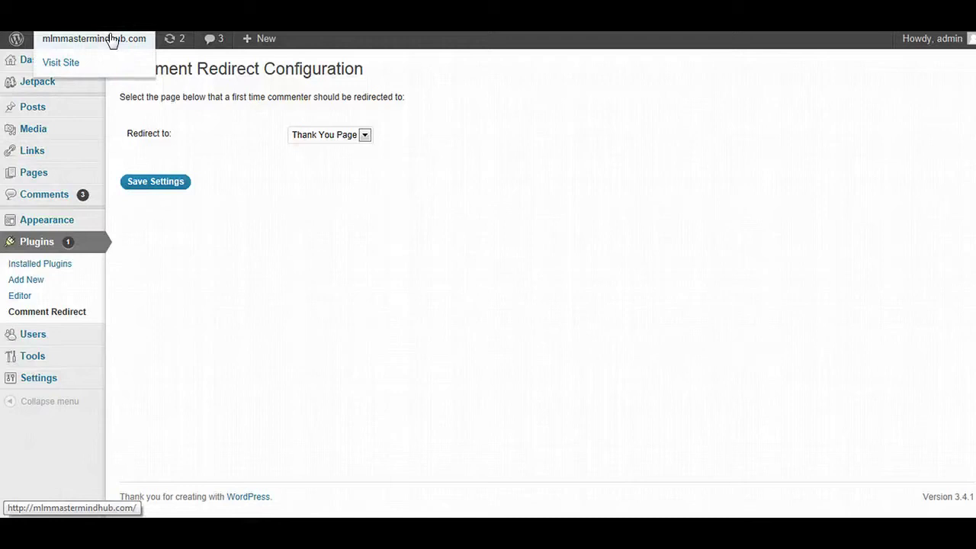
Visit the public site and open Thank You Page from its navigation bar
{"action": "left_click", "coordinate": [357, 88]}
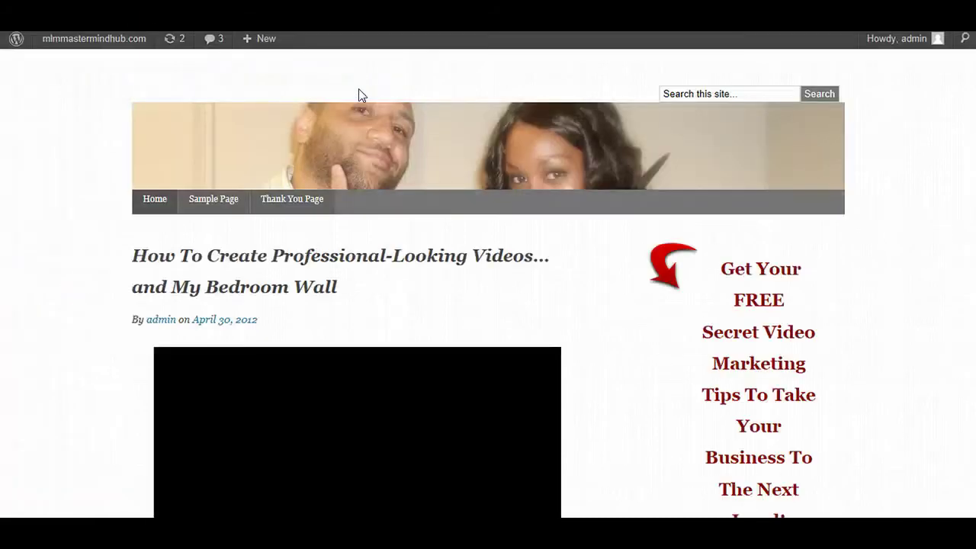
{"action": "left_click", "coordinate": [292, 201]}
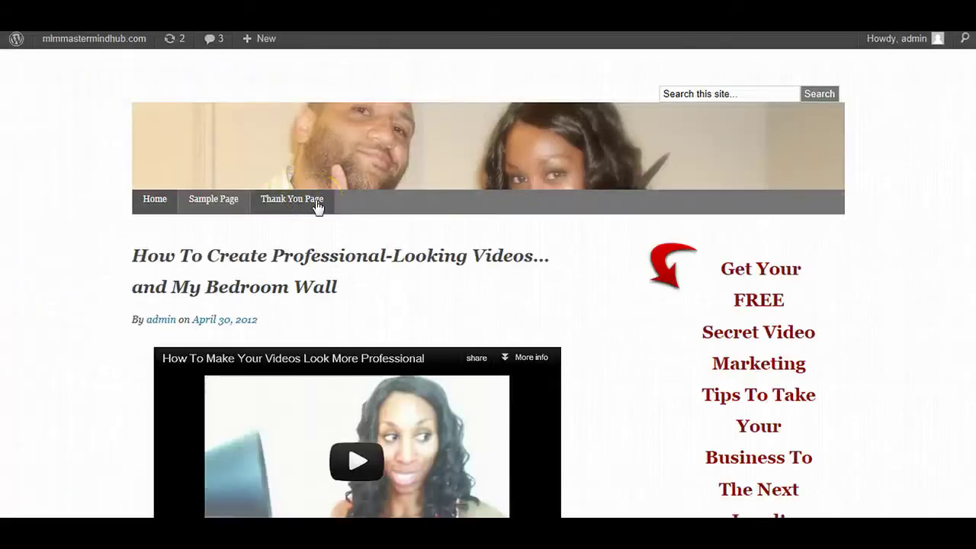
{"action": "left_click", "coordinate": [319, 203]}
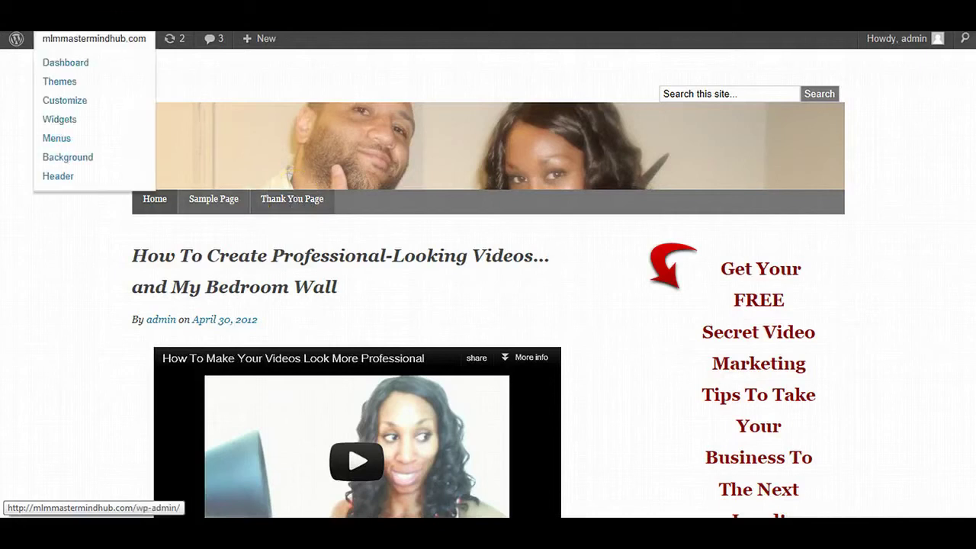
{"action": "mouse_move", "coordinate": [94, 38]}
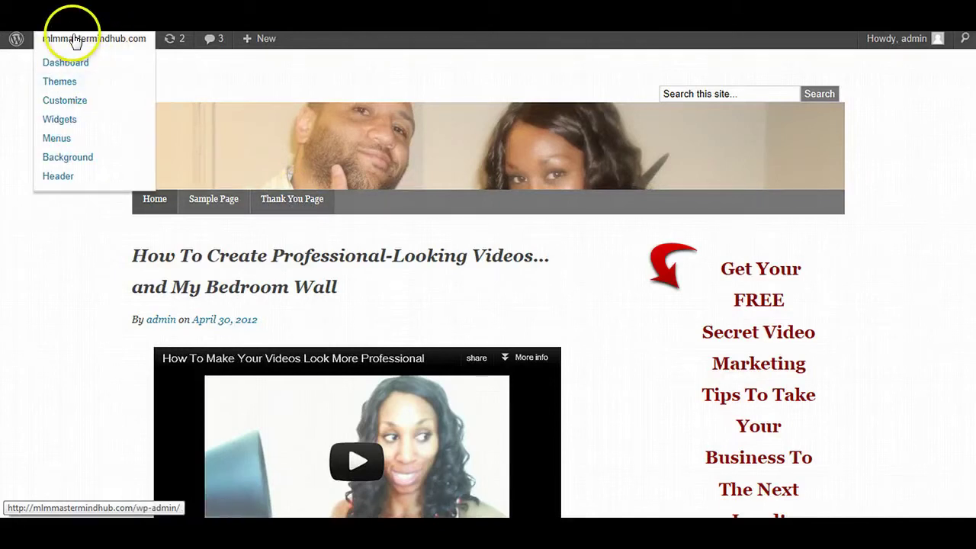
Search Plugins > Add New for 'Exclude pages from nagation'
{"action": "left_click", "coordinate": [75, 41]}
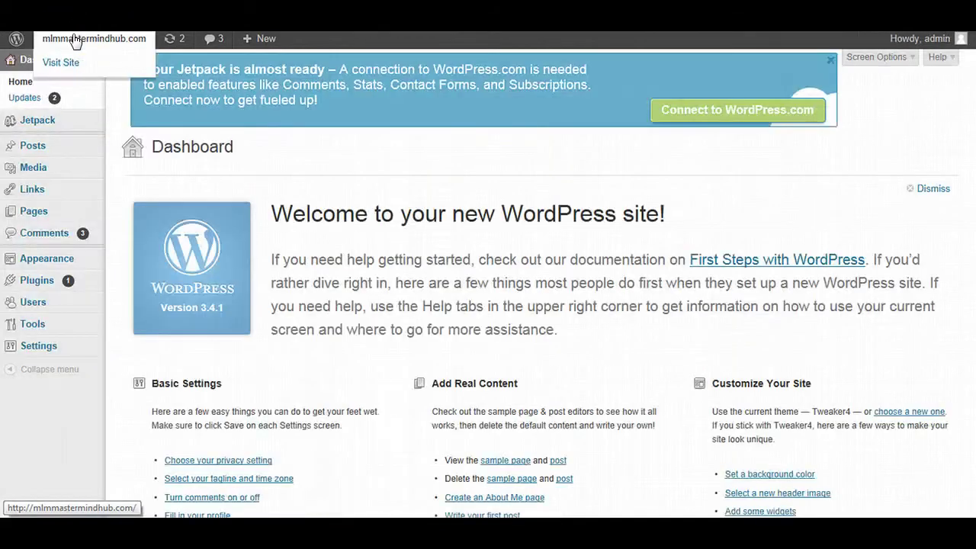
{"action": "mouse_move", "coordinate": [37, 279]}
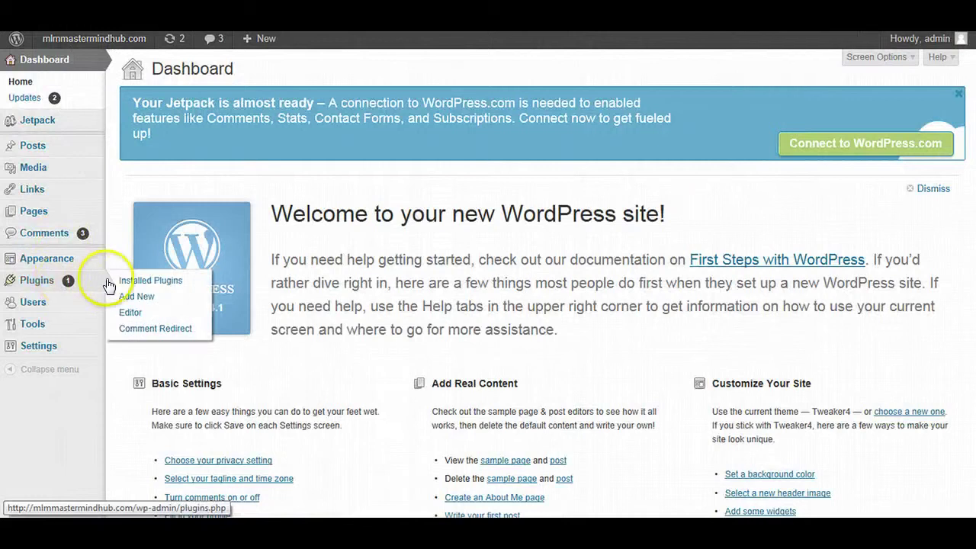
{"action": "left_click", "coordinate": [132, 308]}
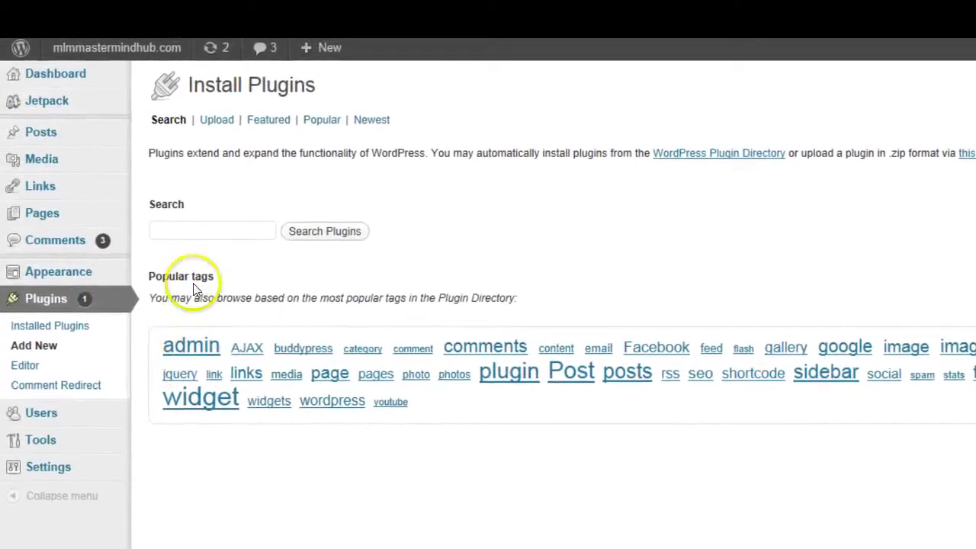
{"action": "left_click", "coordinate": [180, 216]}
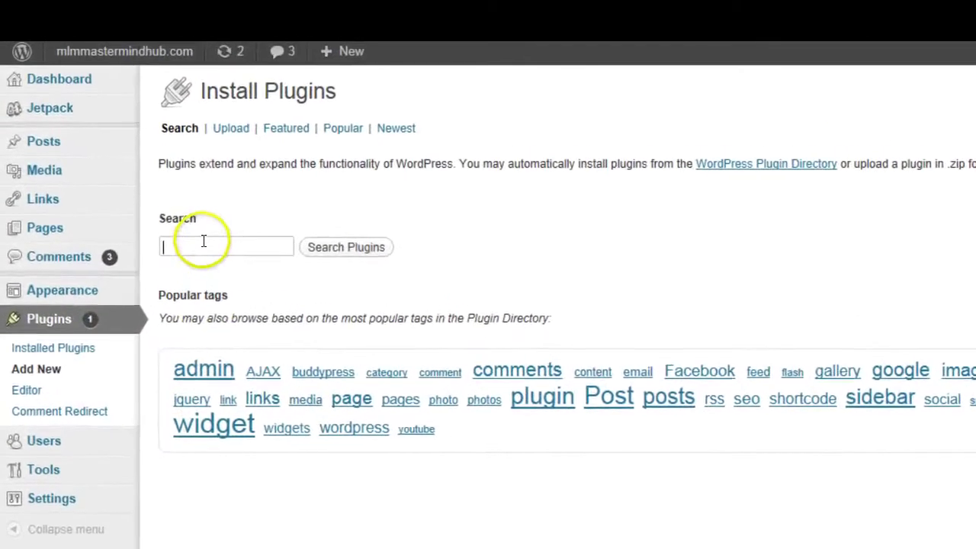
{"action": "type", "text": "E"}
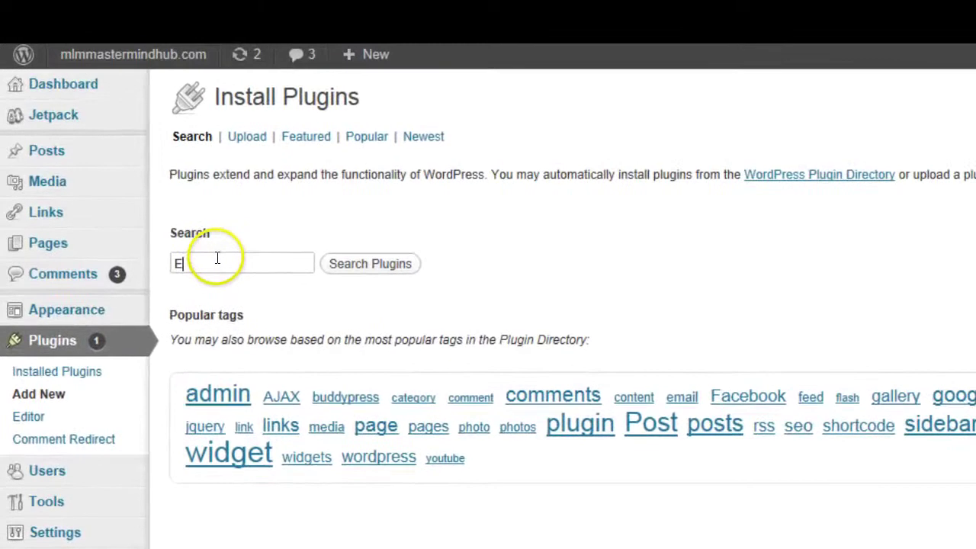
{"action": "type", "text": "xc"}
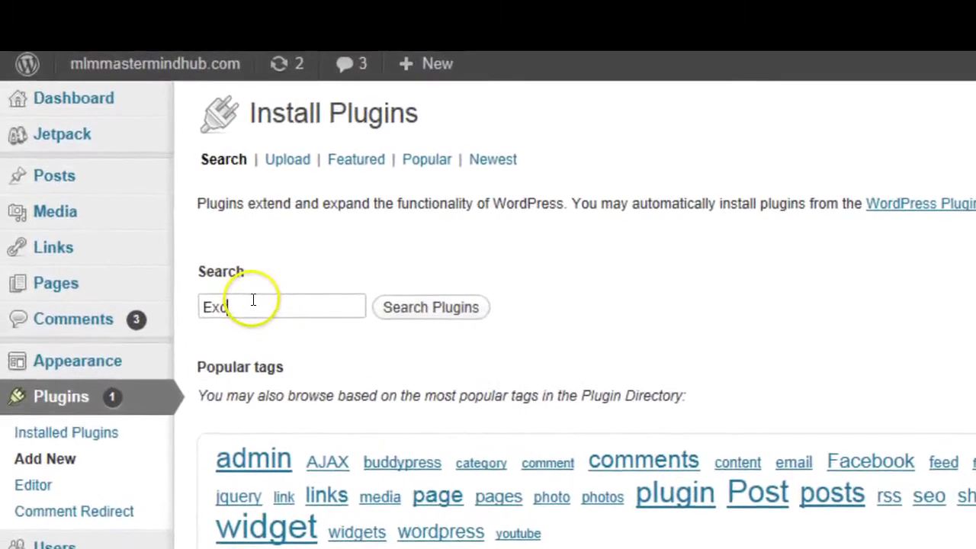
{"action": "type", "text": "lu"}
{"action": "type", "text": "de"}
{"action": "type", "text": " pa"}
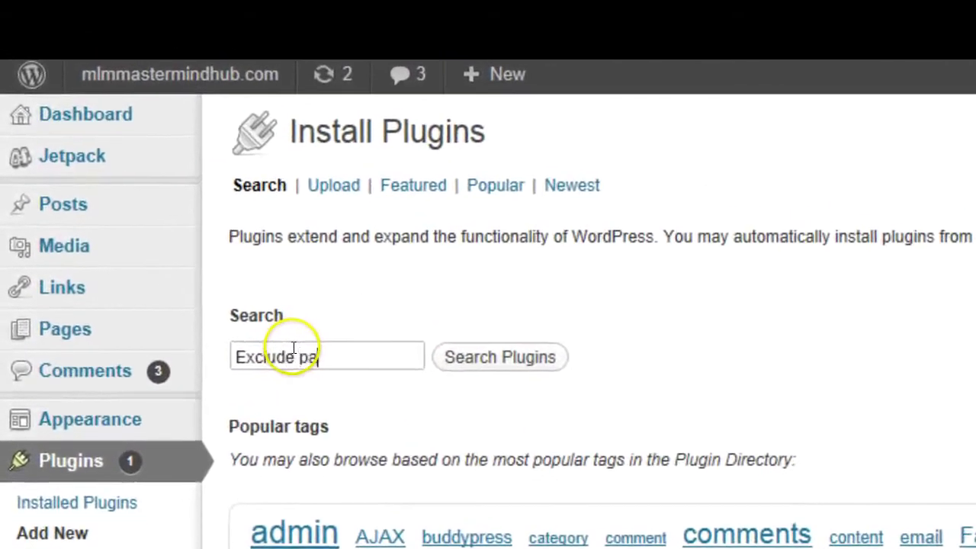
{"action": "type", "text": "ges from na"}
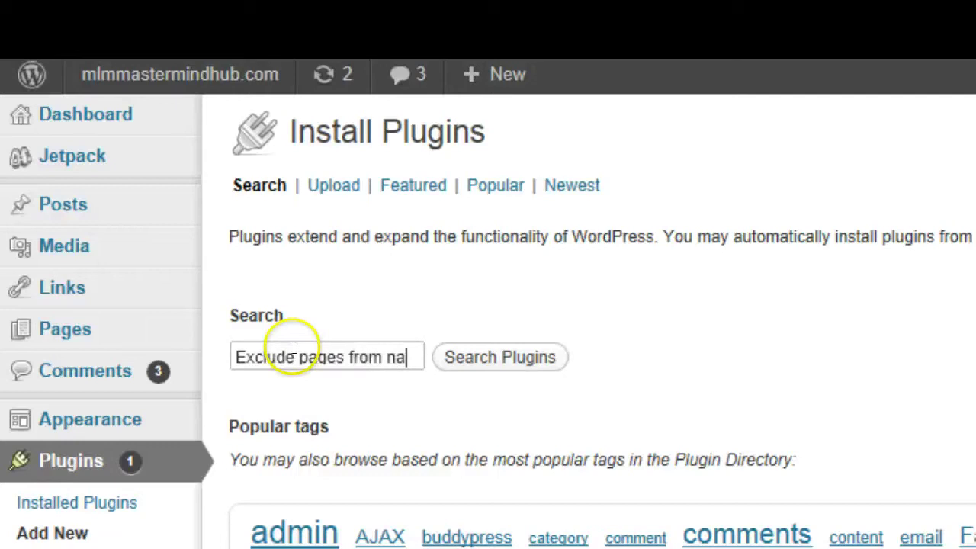
{"action": "type", "text": "gation"}
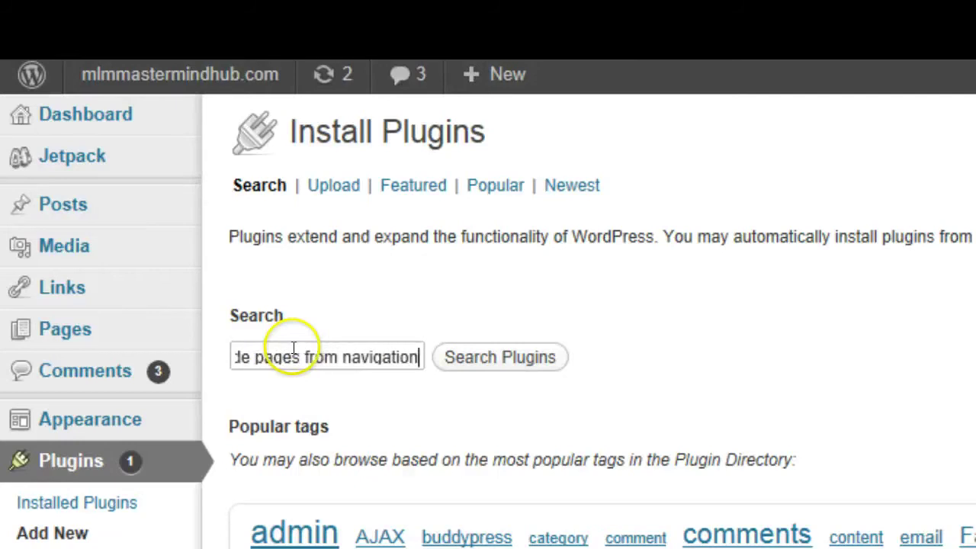
{"action": "left_click", "coordinate": [526, 356]}
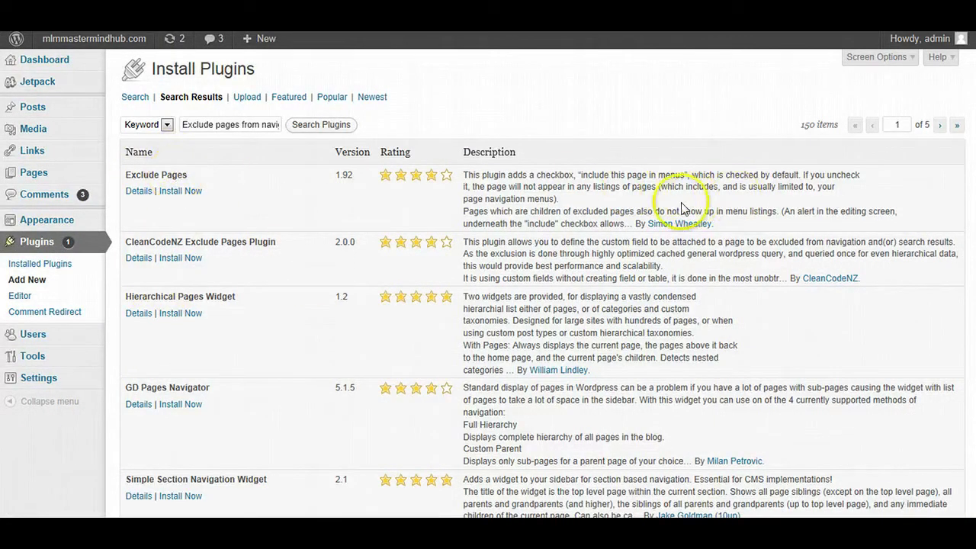
Install the Exclude Pages plugin, confirm, and activate it
{"action": "left_click", "coordinate": [187, 193]}
{"action": "left_click", "coordinate": [506, 314]}
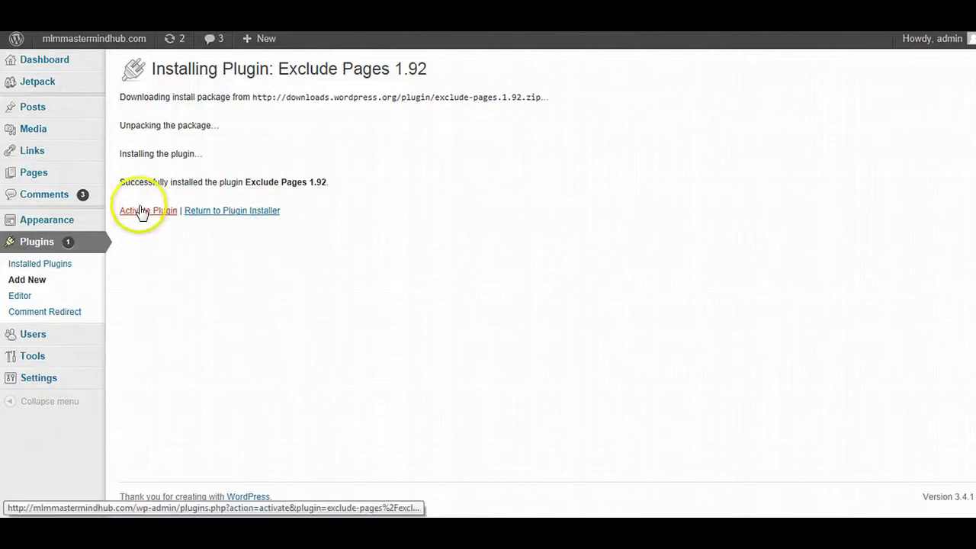
{"action": "left_click", "coordinate": [142, 211]}
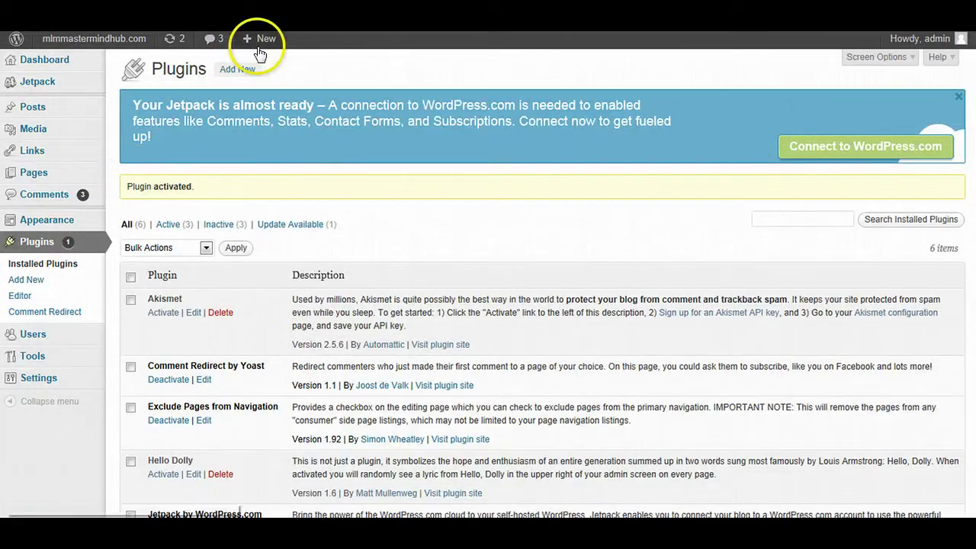
{"action": "mouse_move", "coordinate": [259, 38]}
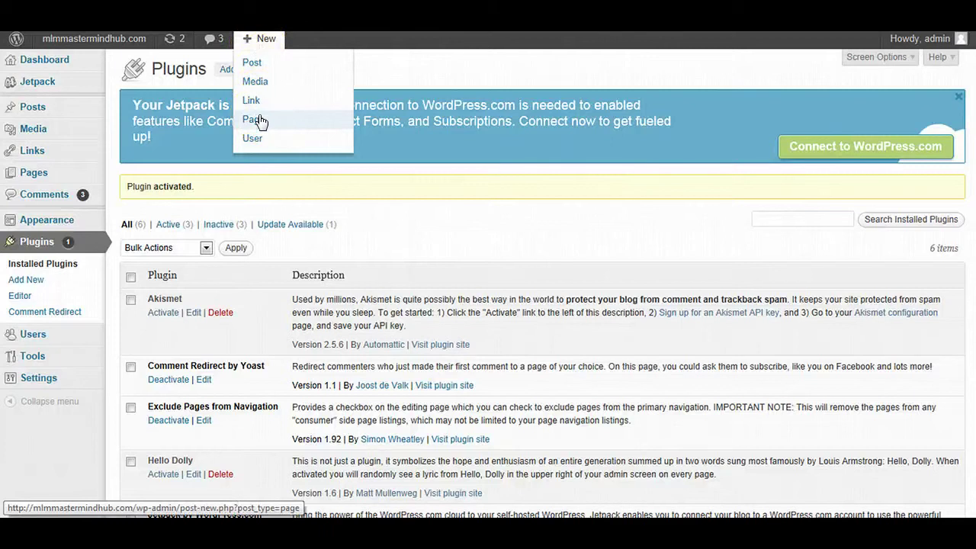
Open the Thank You Page from the Pages list in the editor
{"action": "left_click", "coordinate": [254, 119]}
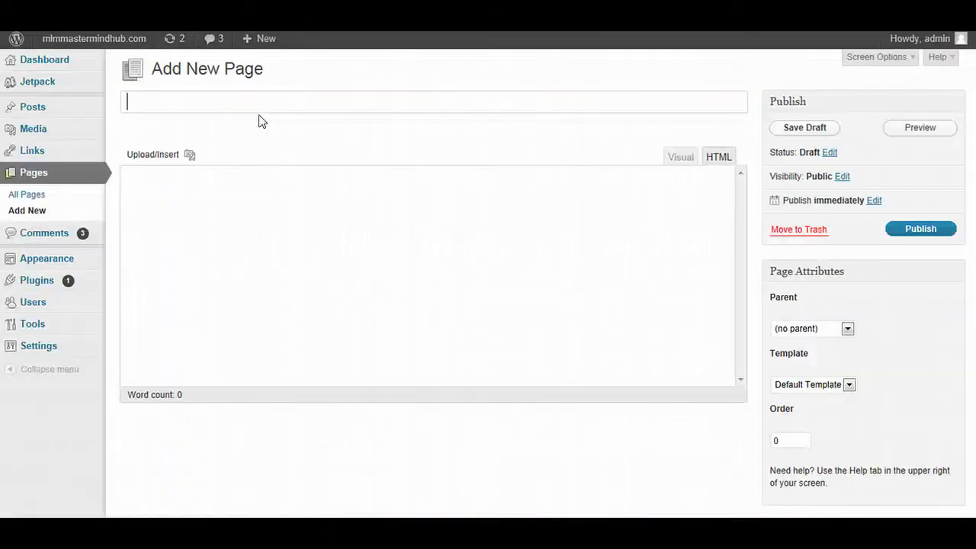
{"action": "left_click", "coordinate": [83, 196]}
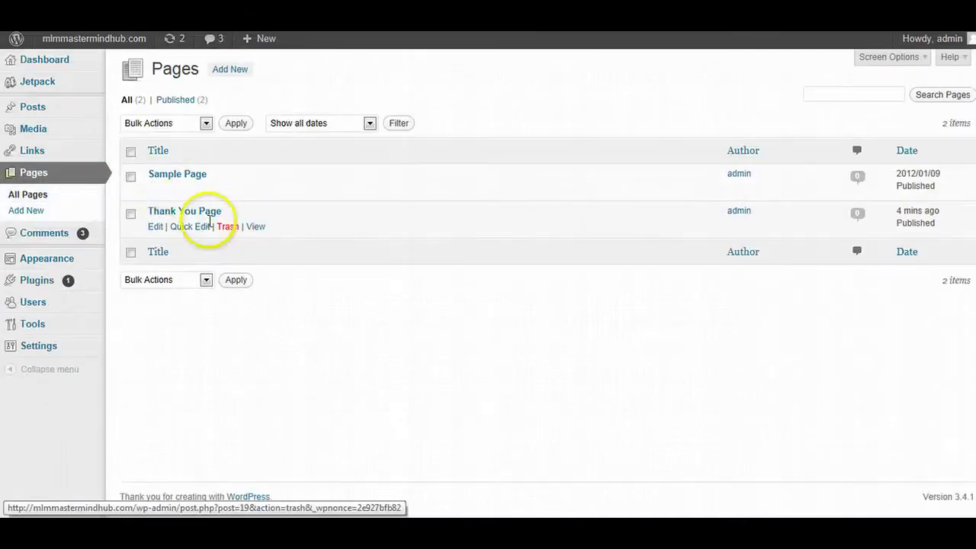
{"action": "left_click", "coordinate": [164, 215]}
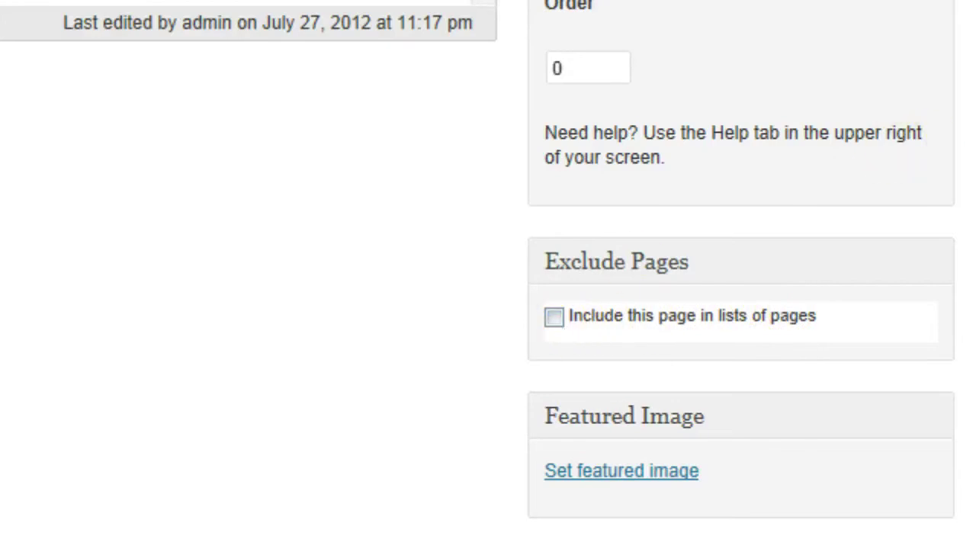
{"action": "scroll", "coordinate": [488, 275], "scroll_direction": "up", "scroll_amount": 4}
{"action": "left_click", "coordinate": [678, 270]}
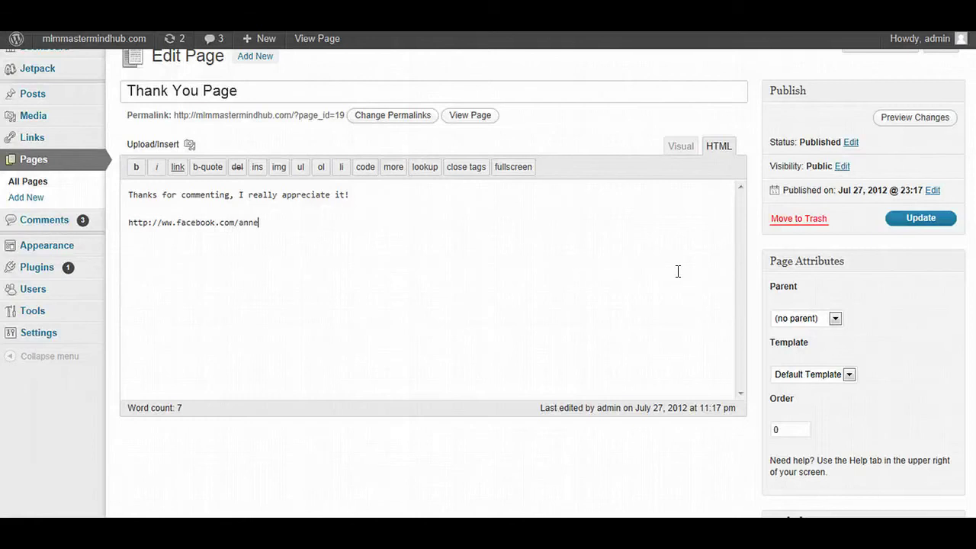
Correct the Facebook link to start with www and update the Thank You Page
{"action": "left_click", "coordinate": [469, 343]}
{"action": "left_click", "coordinate": [698, 325]}
{"action": "left_click", "coordinate": [912, 227]}
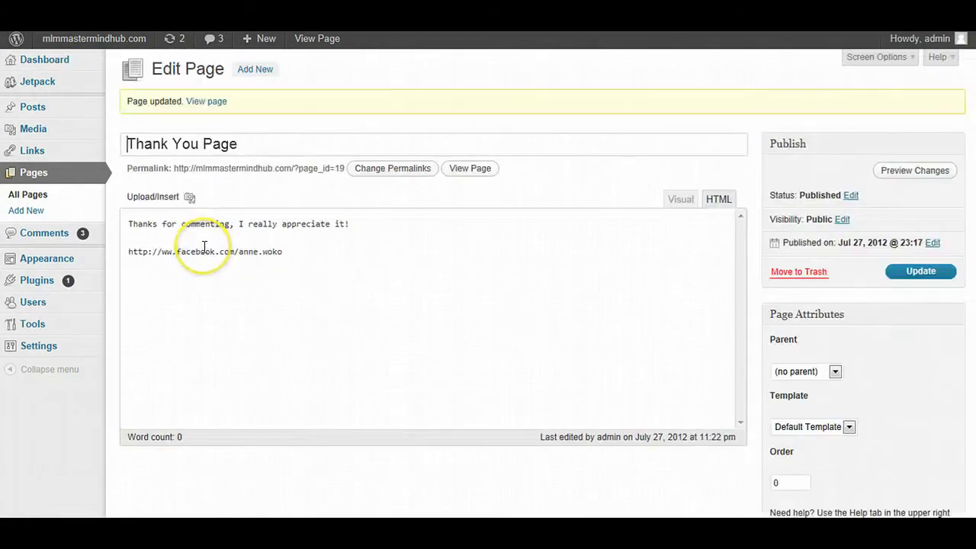
{"action": "left_click", "coordinate": [170, 263]}
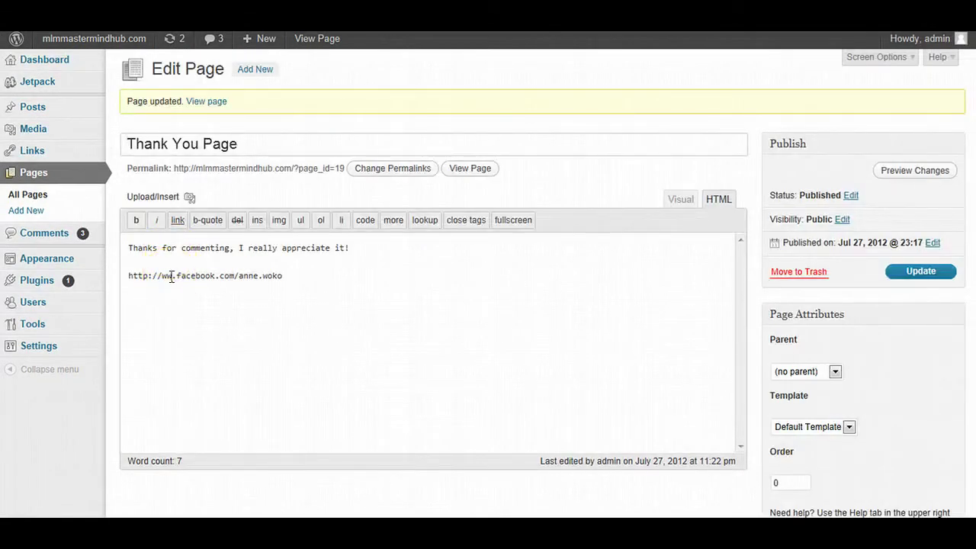
{"action": "type", "text": "w"}
{"action": "left_click", "coordinate": [908, 271]}
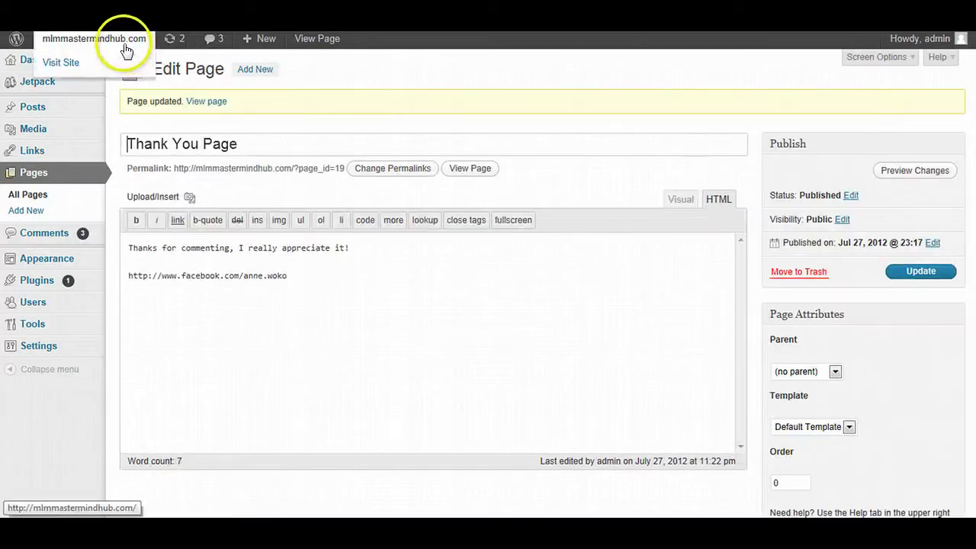
View the public site, return to the Dashboard and log out of the admin account
{"action": "left_click", "coordinate": [126, 51]}
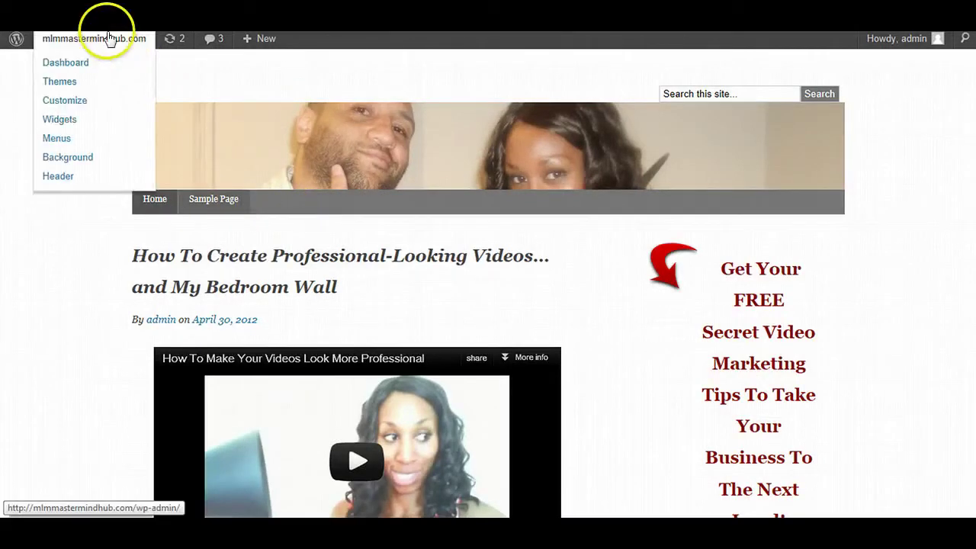
{"action": "mouse_move", "coordinate": [94, 38]}
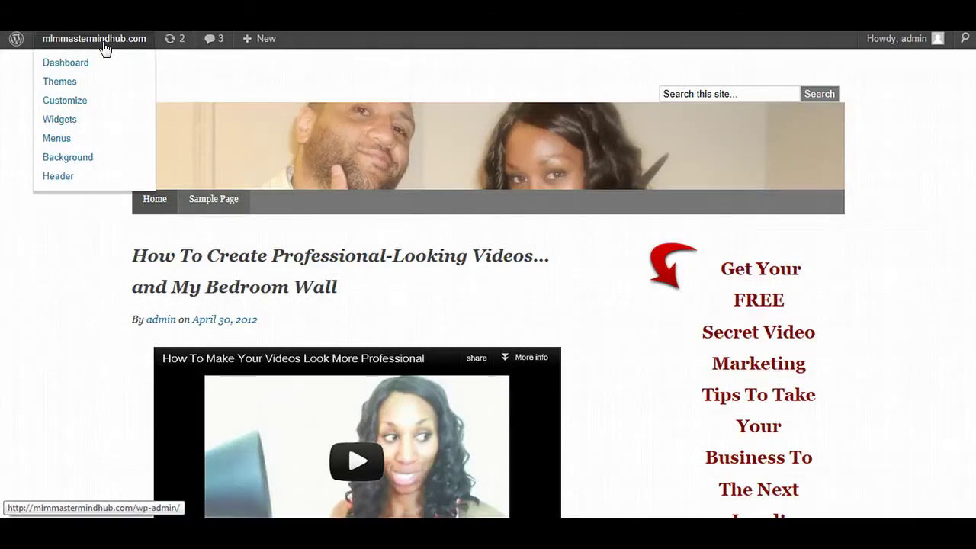
{"action": "left_click", "coordinate": [104, 47]}
{"action": "mouse_move", "coordinate": [900, 38]}
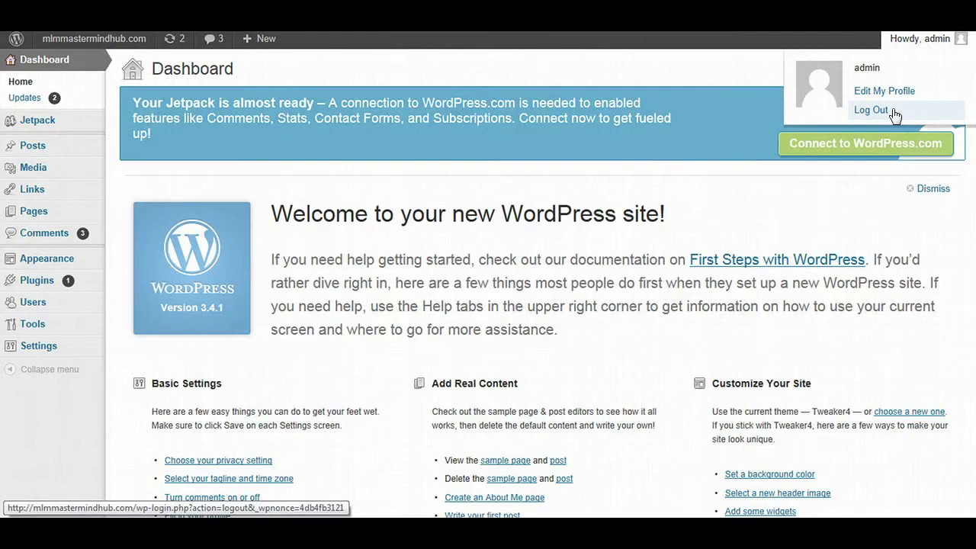
{"action": "left_click", "coordinate": [894, 112]}
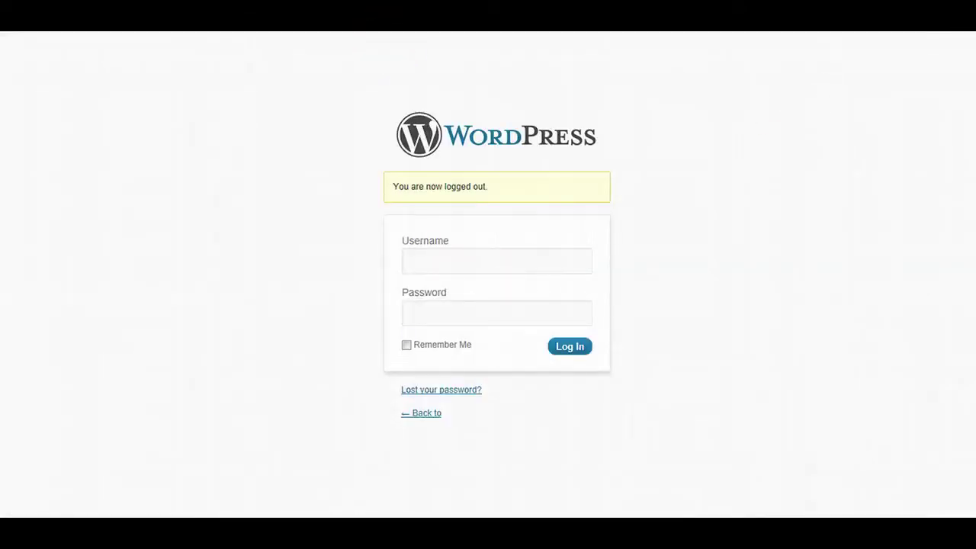
Load mlmmastermindhub.com/wp-admin in the browser
{"action": "key", "text": "alt+d"}
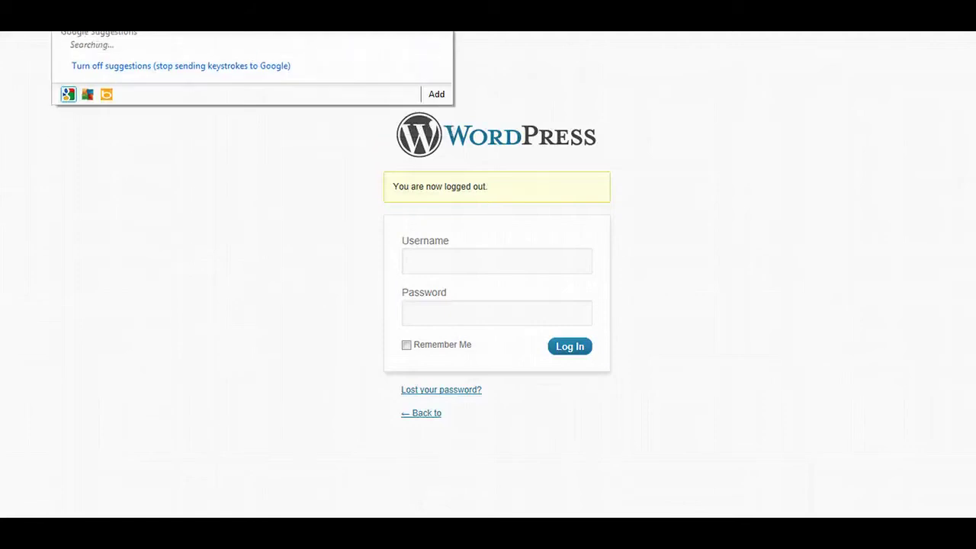
{"action": "type", "text": "mlmmastermindhub.com/wp-admin"}
{"action": "key", "text": "Return"}
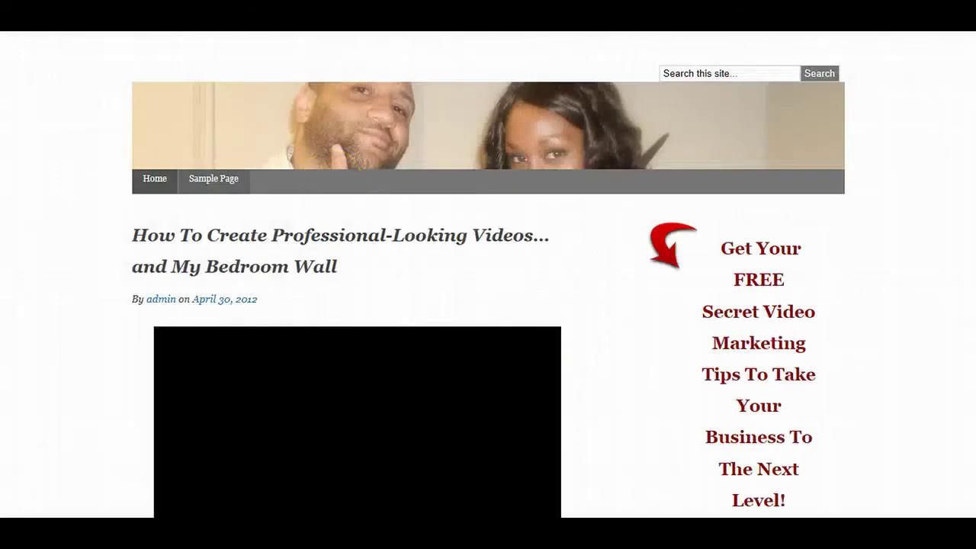
Open the Professional-Looking Videos post and bring its comment form into view
{"action": "scroll", "coordinate": [332, 177], "scroll_direction": "down", "scroll_amount": 5}
{"action": "scroll", "coordinate": [333, 177], "scroll_direction": "down", "scroll_amount": 2}
{"action": "scroll", "coordinate": [332, 177], "scroll_direction": "up", "scroll_amount": 2}
{"action": "scroll", "coordinate": [354, 274], "scroll_direction": "up", "scroll_amount": 3}
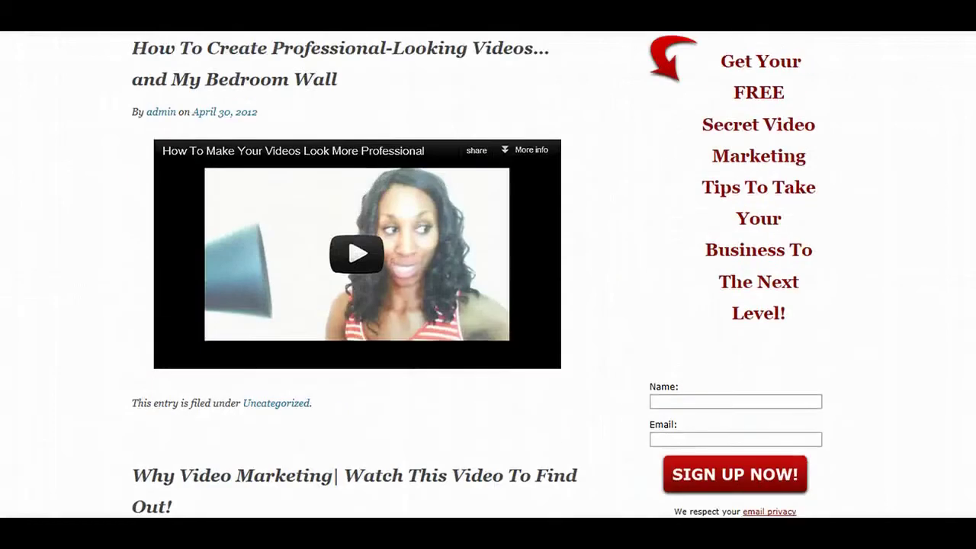
{"action": "left_click", "coordinate": [281, 54]}
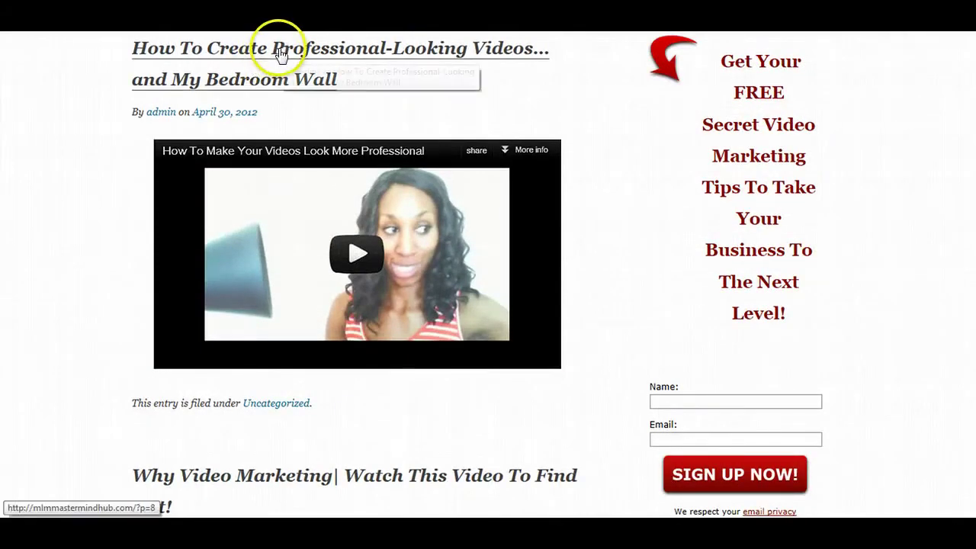
{"action": "left_click", "coordinate": [280, 53]}
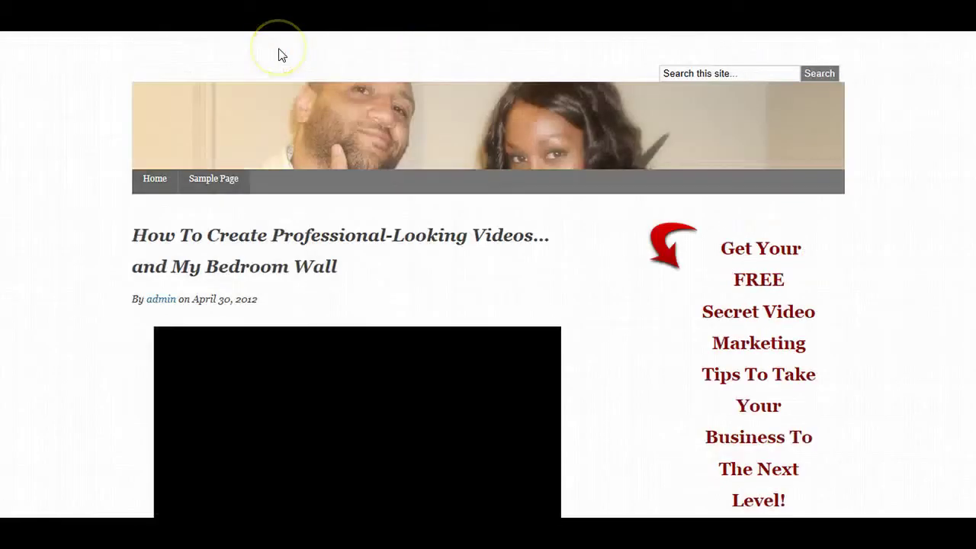
{"action": "scroll", "coordinate": [479, 312], "scroll_direction": "down", "scroll_amount": 2}
{"action": "scroll", "coordinate": [478, 313], "scroll_direction": "down", "scroll_amount": 5}
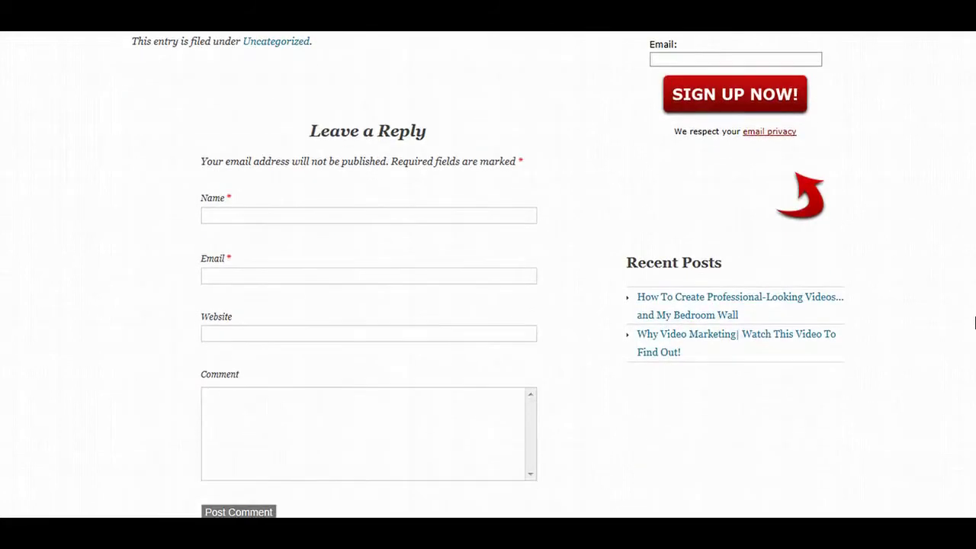
{"action": "left_click", "coordinate": [439, 214]}
{"action": "left_click", "coordinate": [346, 274]}
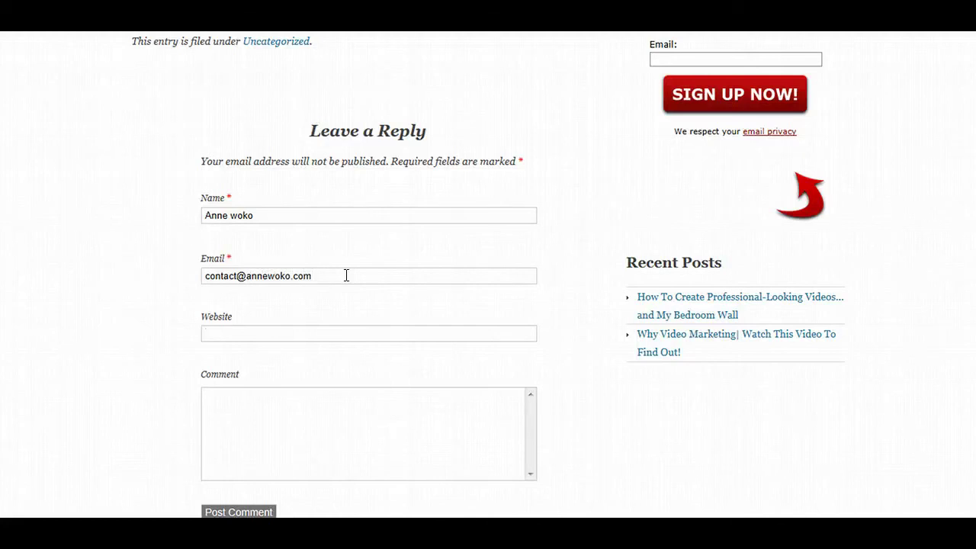
{"action": "type", "text": "http"}
{"action": "type", "text": "://ww"}
{"action": "type", "text": "w.Ann"}
{"action": "type", "text": "eWoko."}
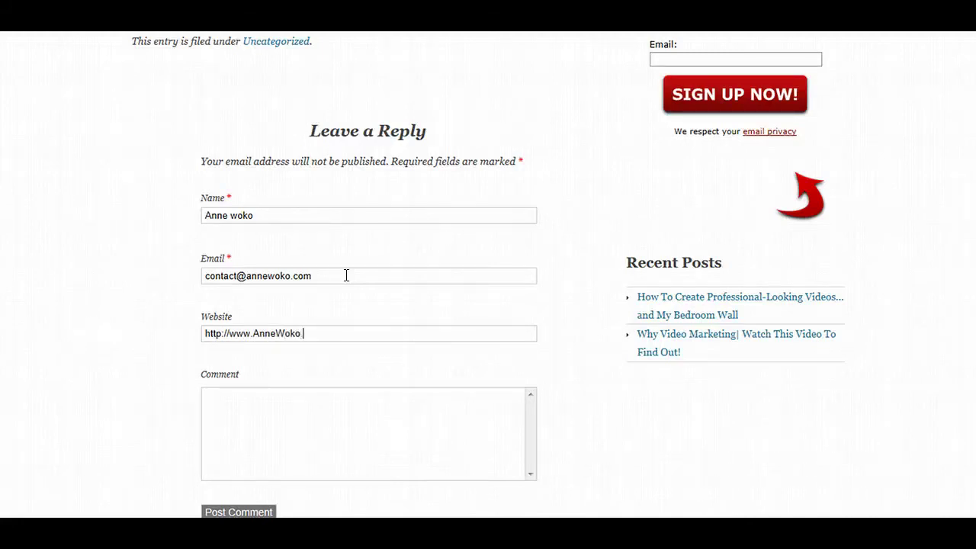
{"action": "type", "text": "com"}
{"action": "left_click", "coordinate": [310, 444]}
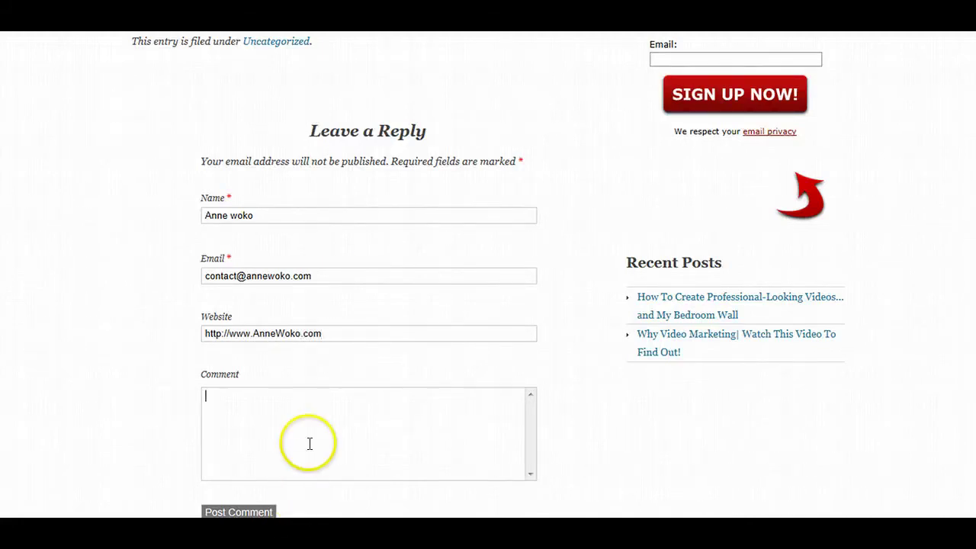
{"action": "type", "text": "Thanks for th"}
{"action": "type", "text": "is!"}
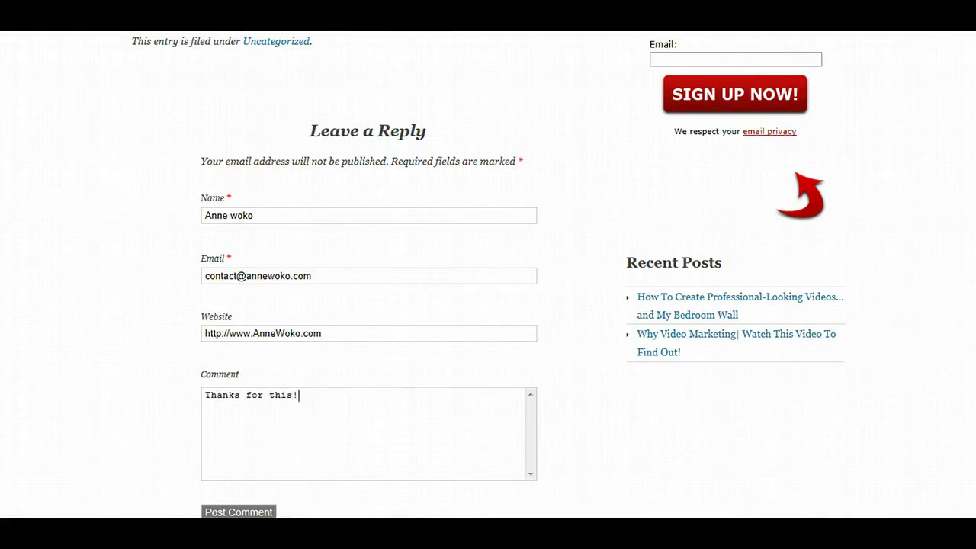
{"action": "scroll", "coordinate": [488, 305], "scroll_direction": "down", "scroll_amount": 2}
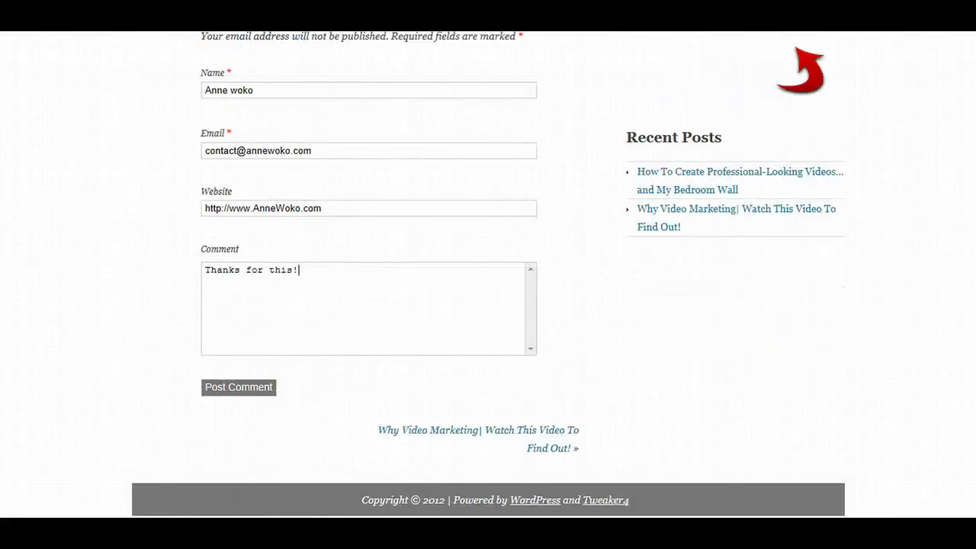
{"action": "left_click", "coordinate": [266, 402]}
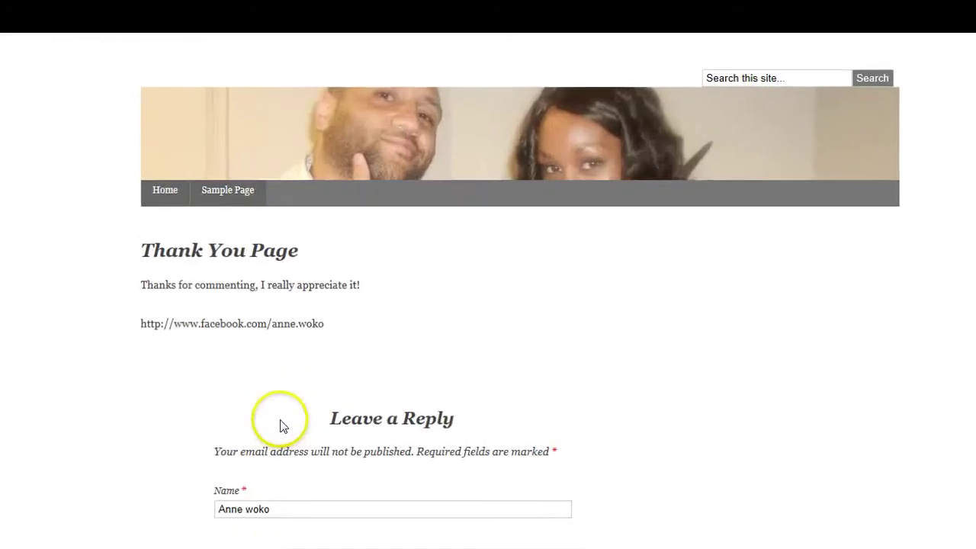